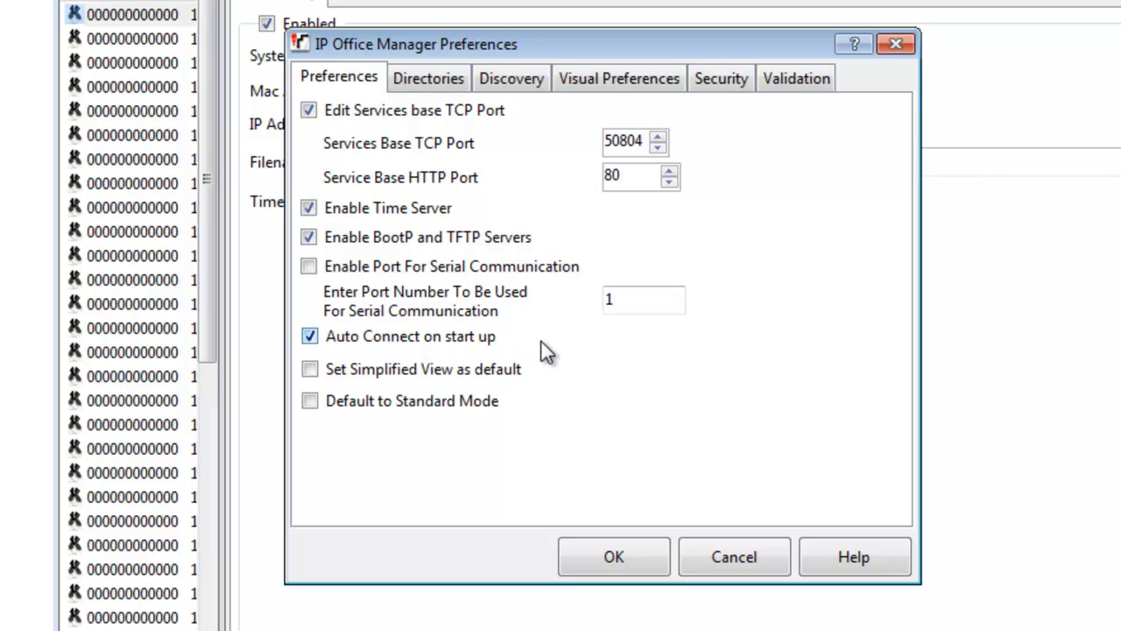
Step: Enable Auto Connect on start up, review UDP discovery on 255.255.255.255, and close Preferences
click(593, 342)
click(486, 338)
click(503, 80)
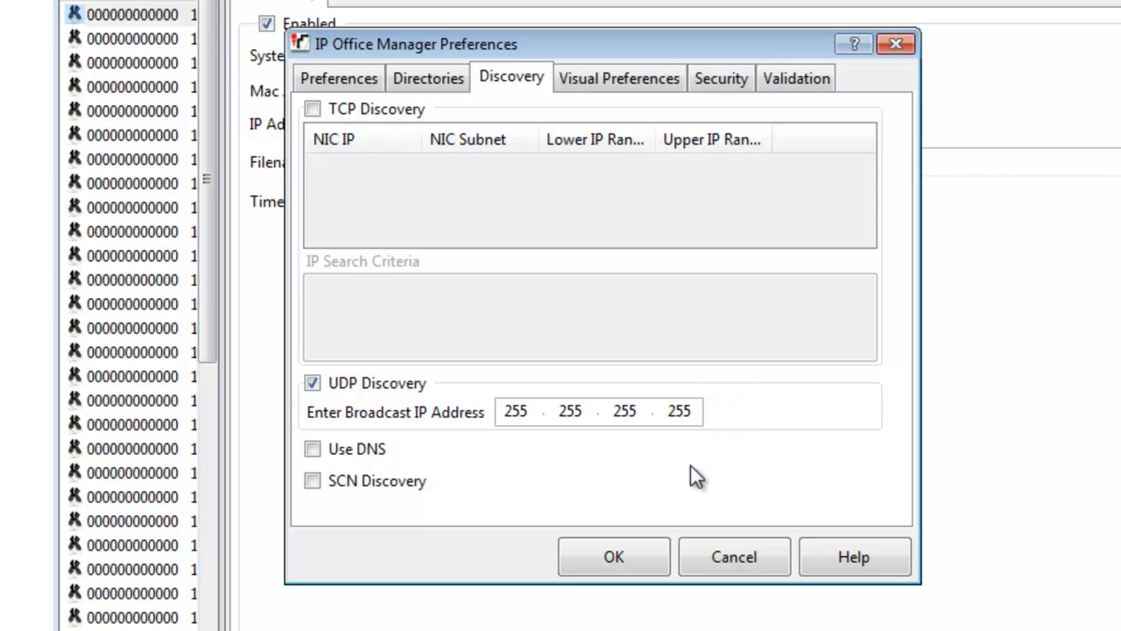
click(613, 558)
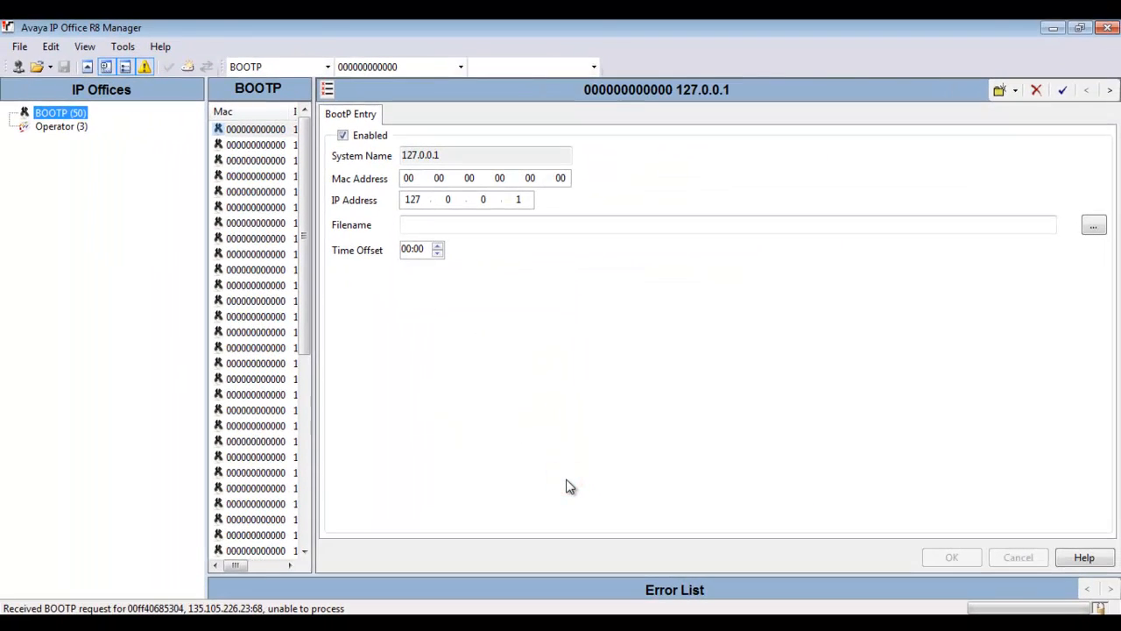
Step: Open branch unit 00E007058BB5 at 192.168.42.1 to reach its B5800 Initial Installation form
click(17, 68)
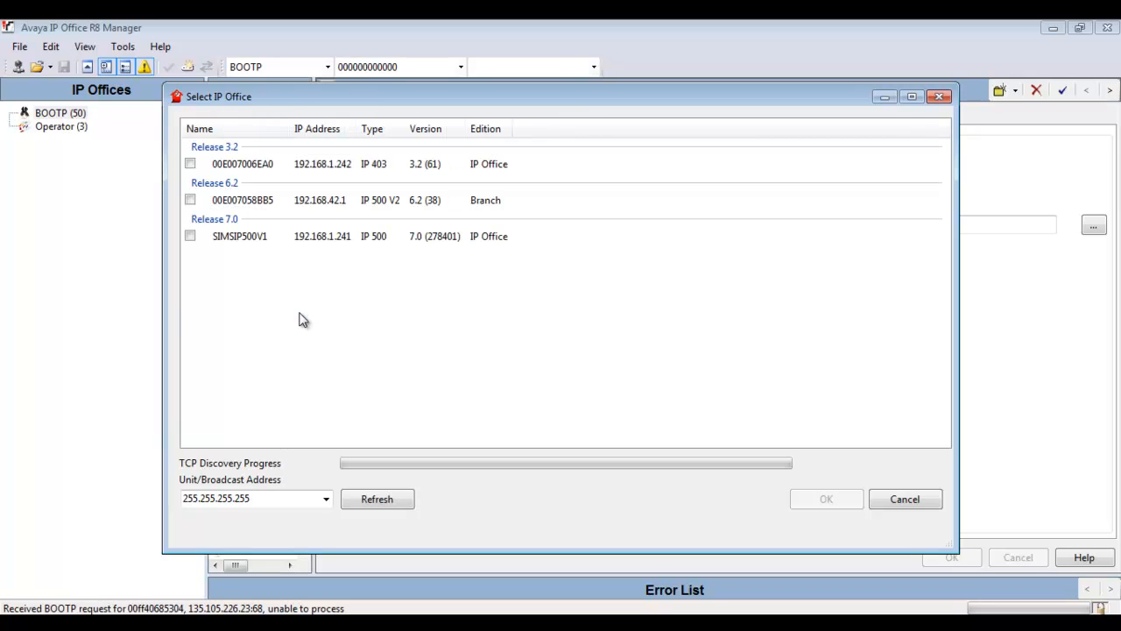
click(190, 200)
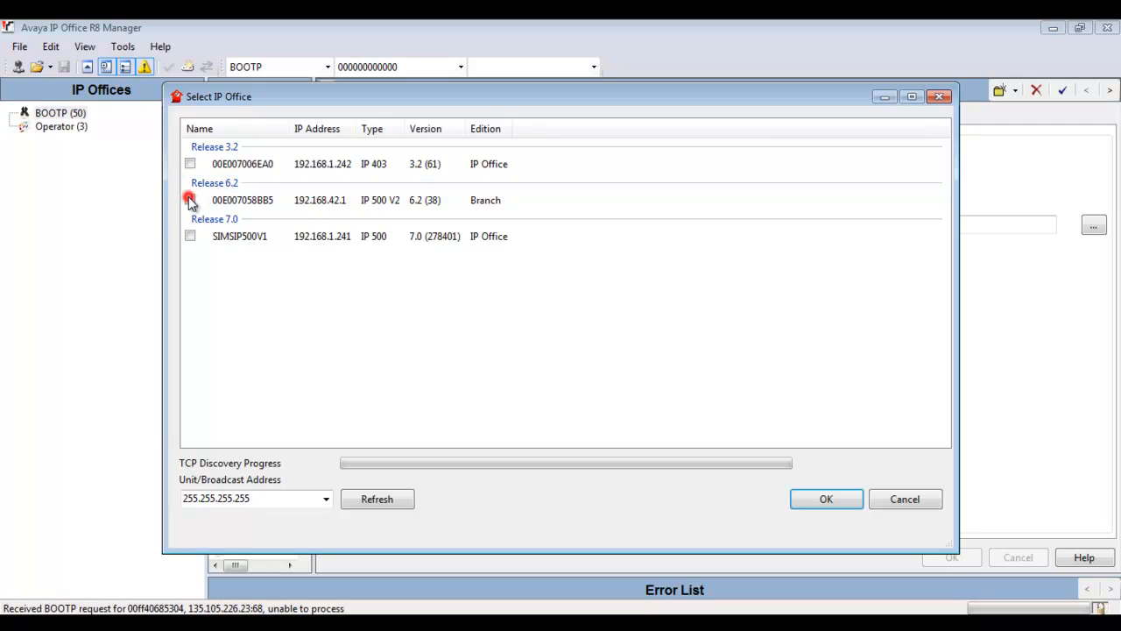
click(333, 210)
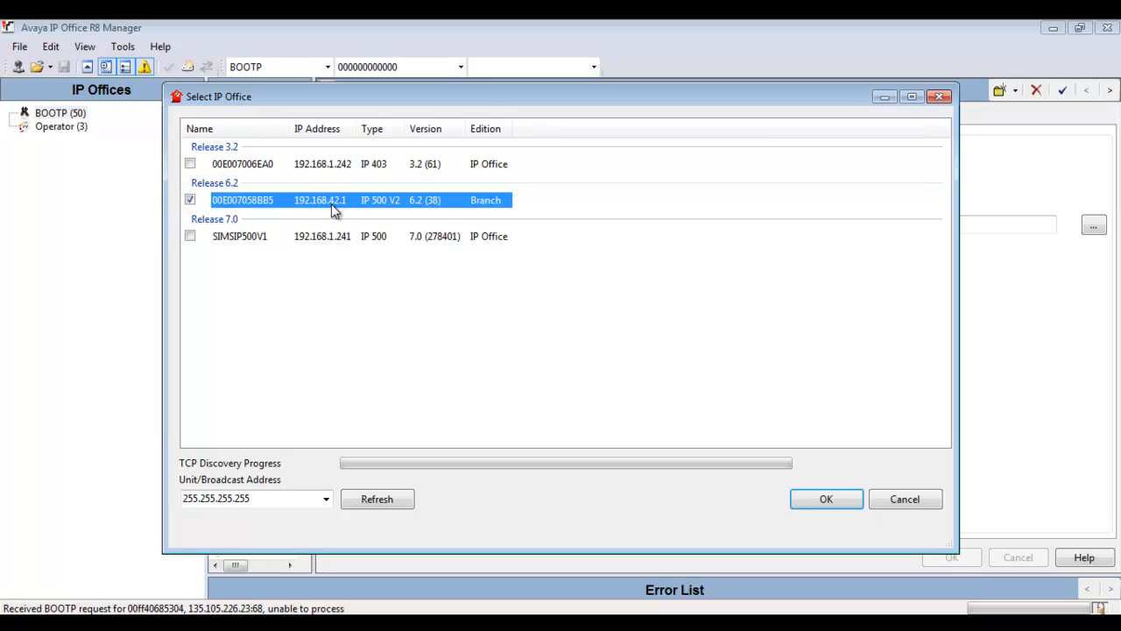
click(804, 498)
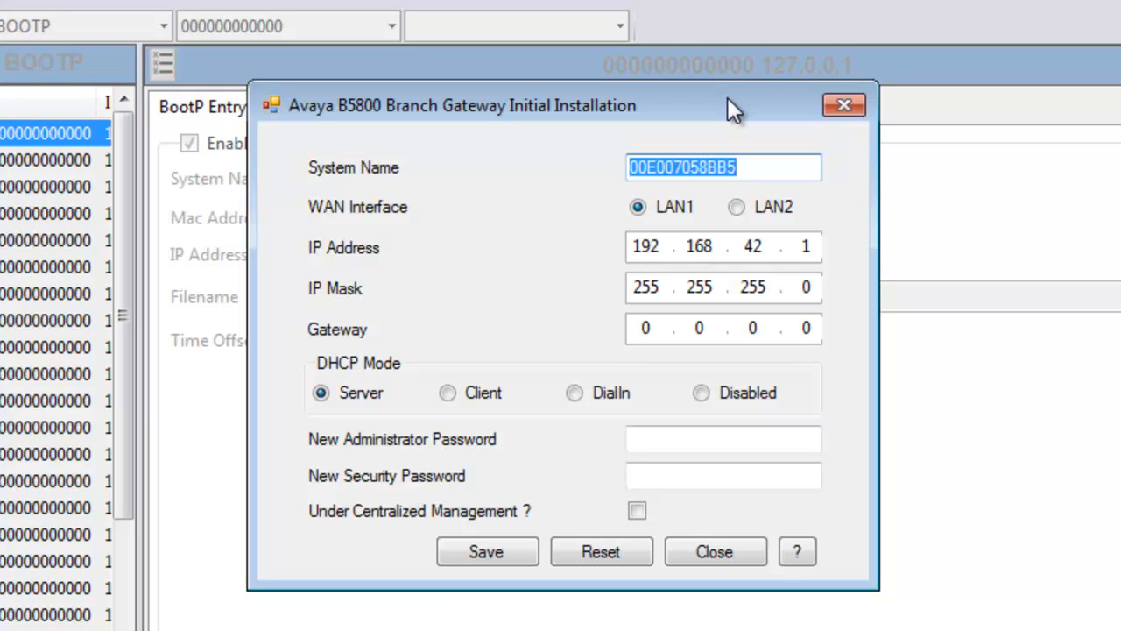
Step: Set system name SIMSB5800, IP address 135.105.129.6 and gateway 135.105.129.1
text(SIMSb)
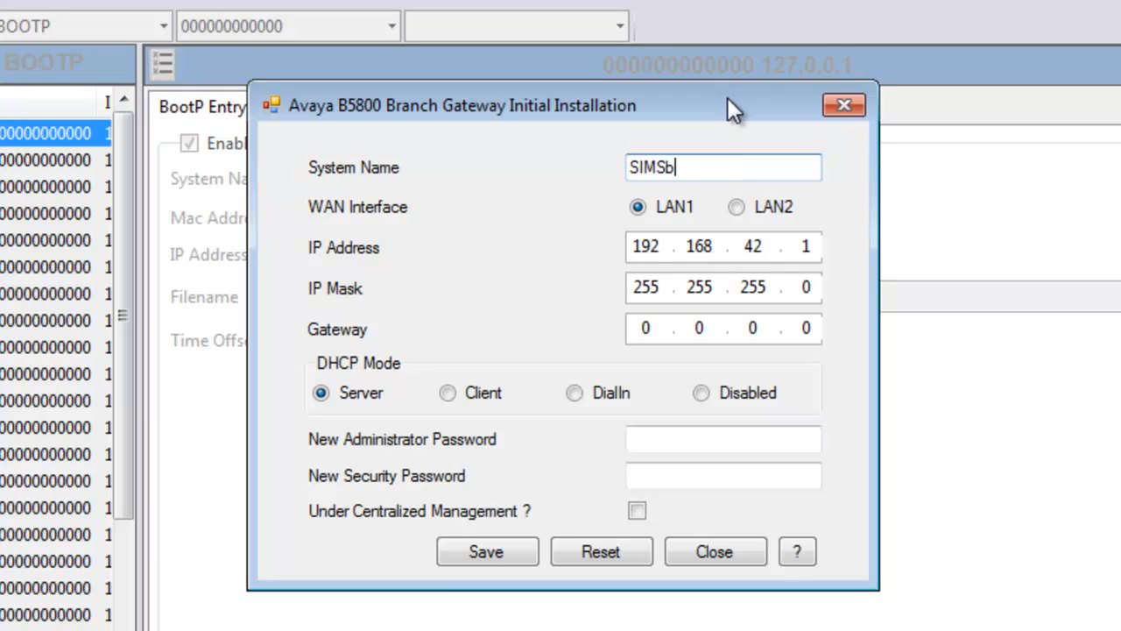
key(BackSpace)
text(B5800)
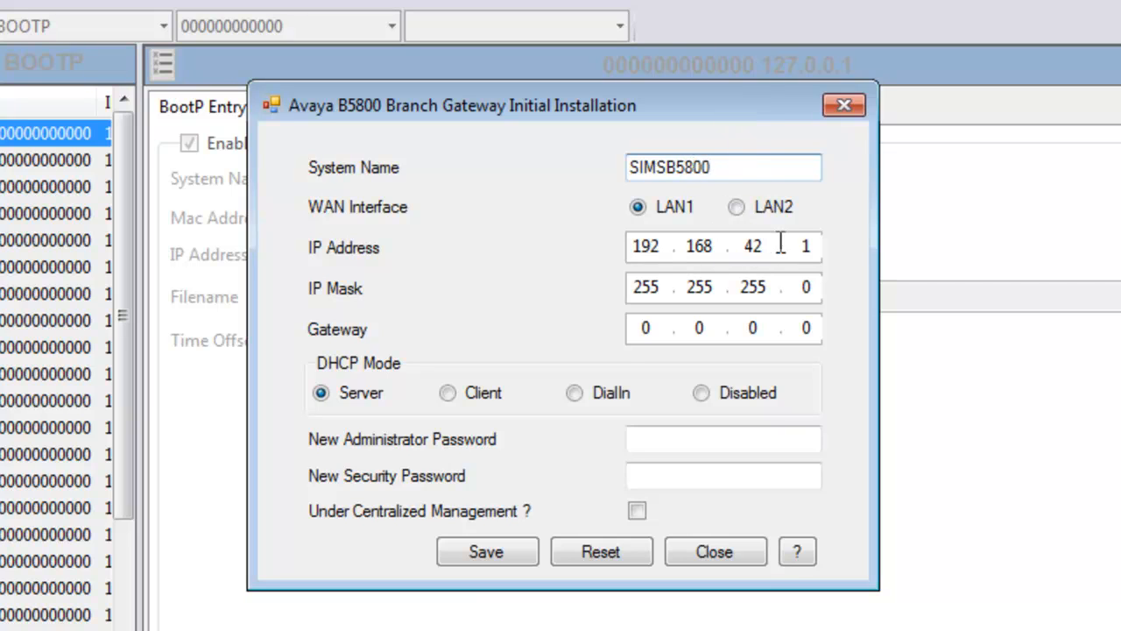
click(810, 245)
key(BackSpace)
key(BackSpace)
key(BackSpace)
key(BackSpace)
key(BackSpace)
key(BackSpace)
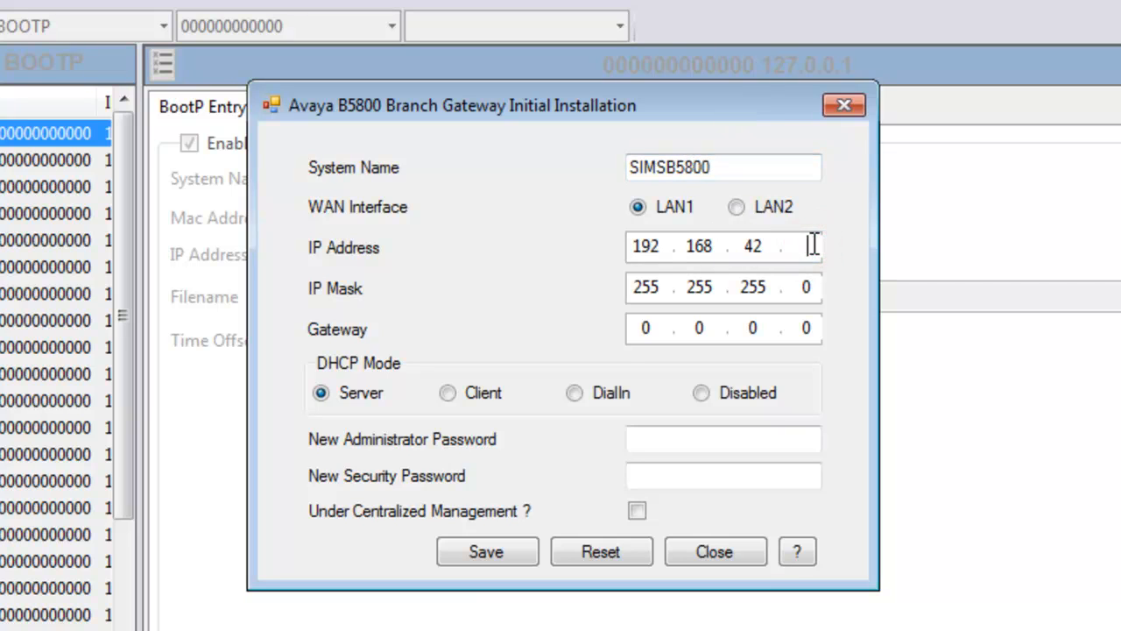
key(BackSpace)
text(130)
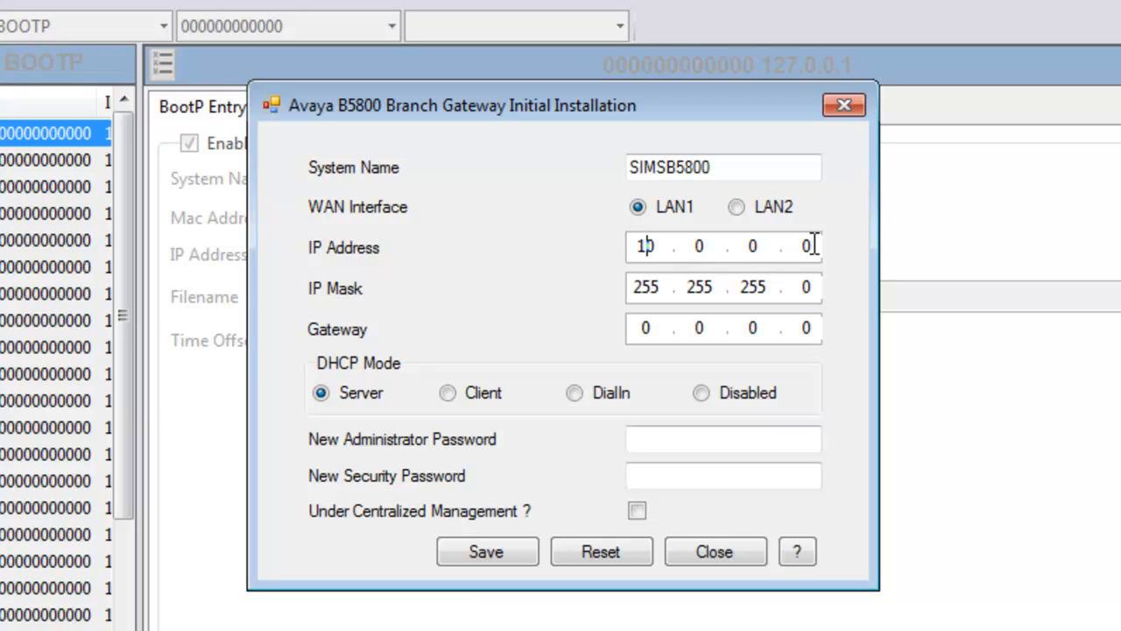
key(BackSpace)
key(BackSpace)
text(135 . )
text(105 . )
text(192)
key(BackSpace)
key(BackSpace)
text(129.)
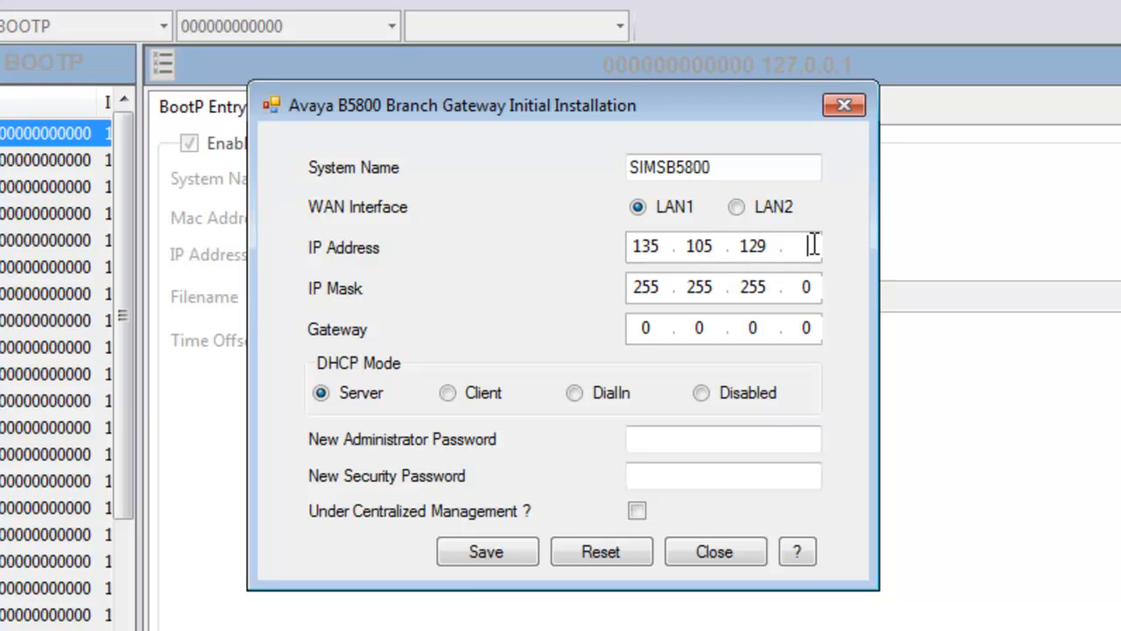
text(6)
key(Tab)
key(Tab)
key(Tab)
key(Tab)
key(Tab)
text(135.105.)
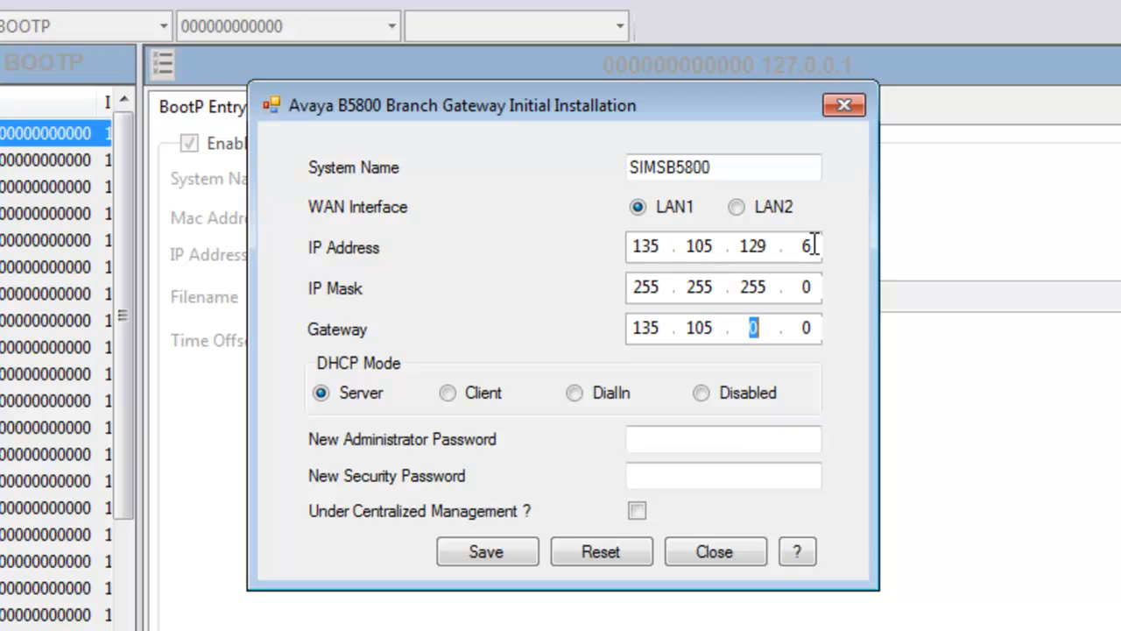
text(129.1)
Step: Set DHCP mode to Disabled and enter the new administrator and security passwords
click(703, 394)
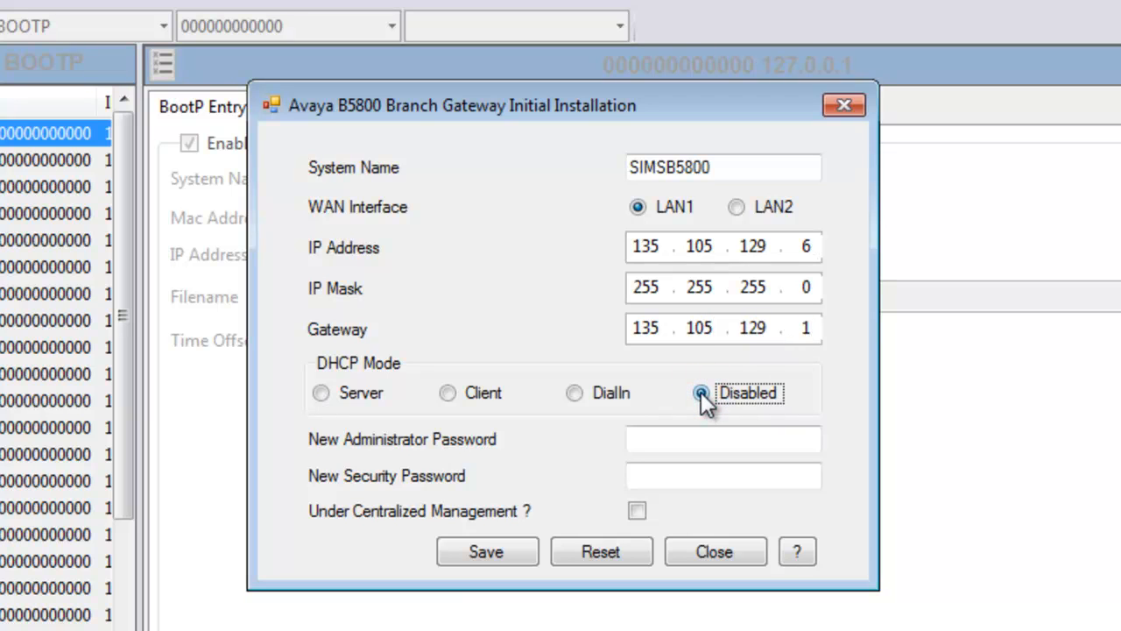
click(662, 440)
text(******)
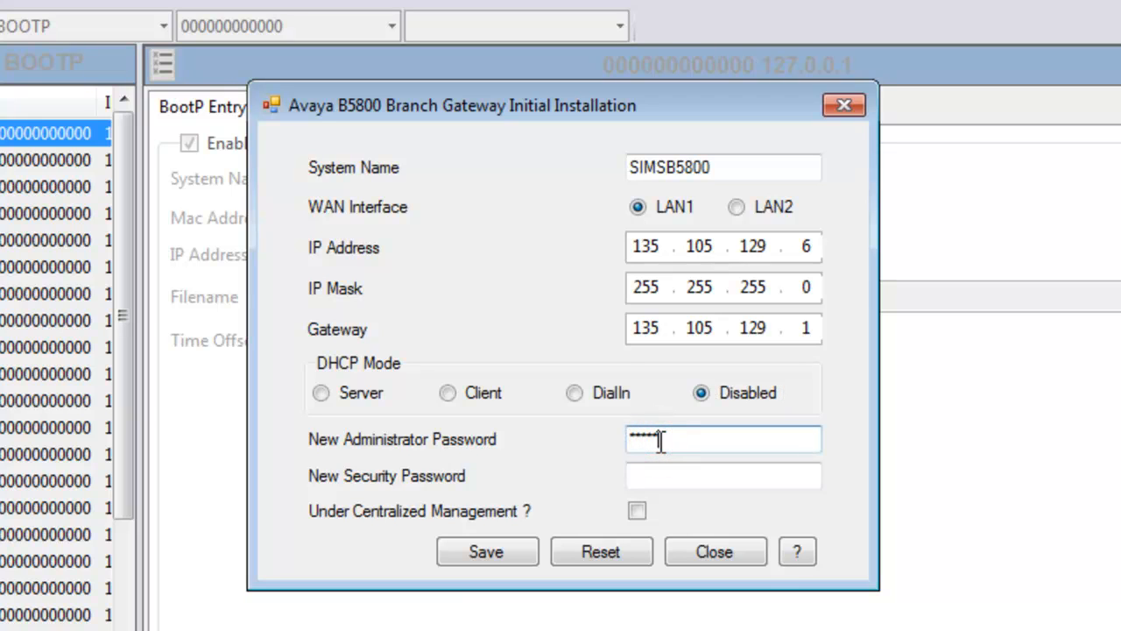
key(BackSpace)
key(BackSpace)
key(BackSpace)
key(BackSpace)
key(BackSpace)
key(BackSpace)
text(********)
key(Tab)
text(********)
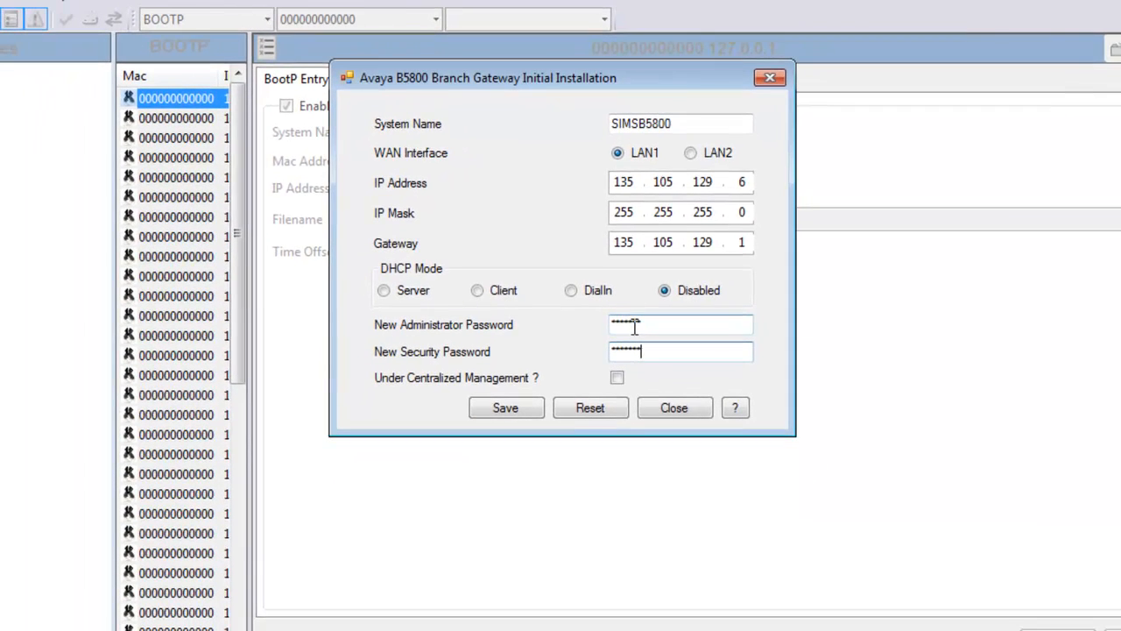
Step: Turn on centralized management with SMGR address 135.9.146.42 and SNMP community public
click(617, 378)
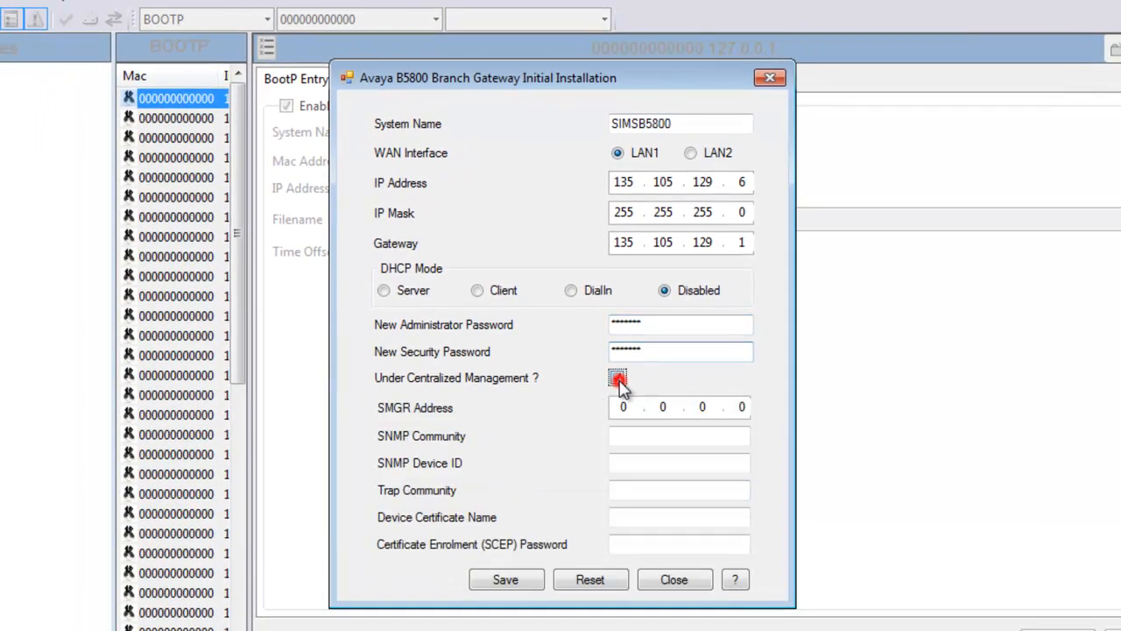
click(622, 406)
text(135.9.14)
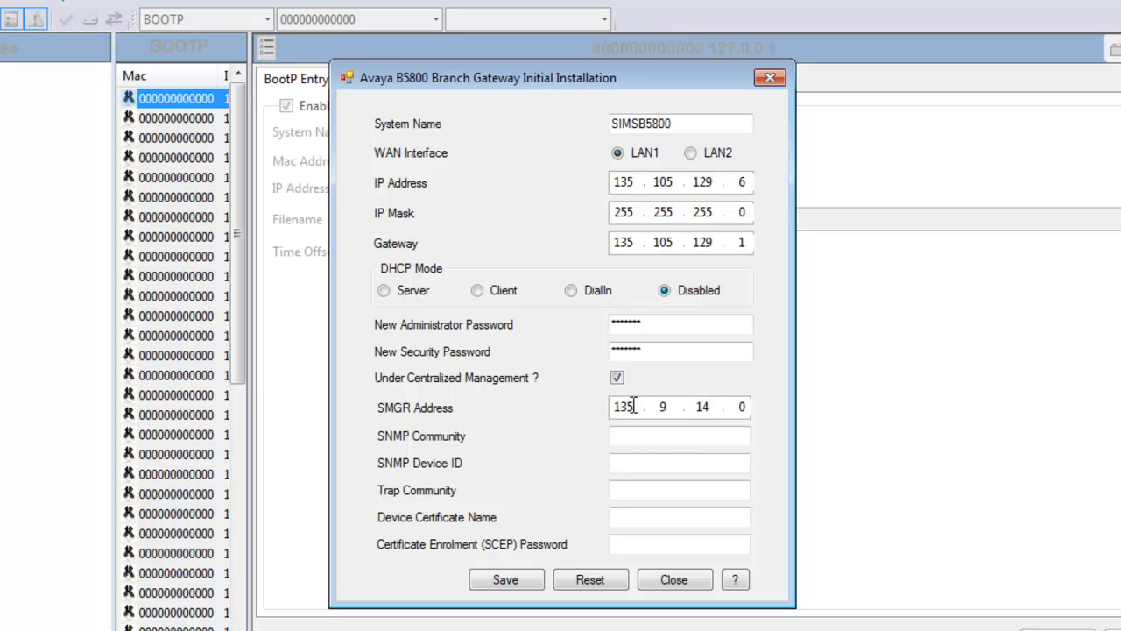
text(6.42)
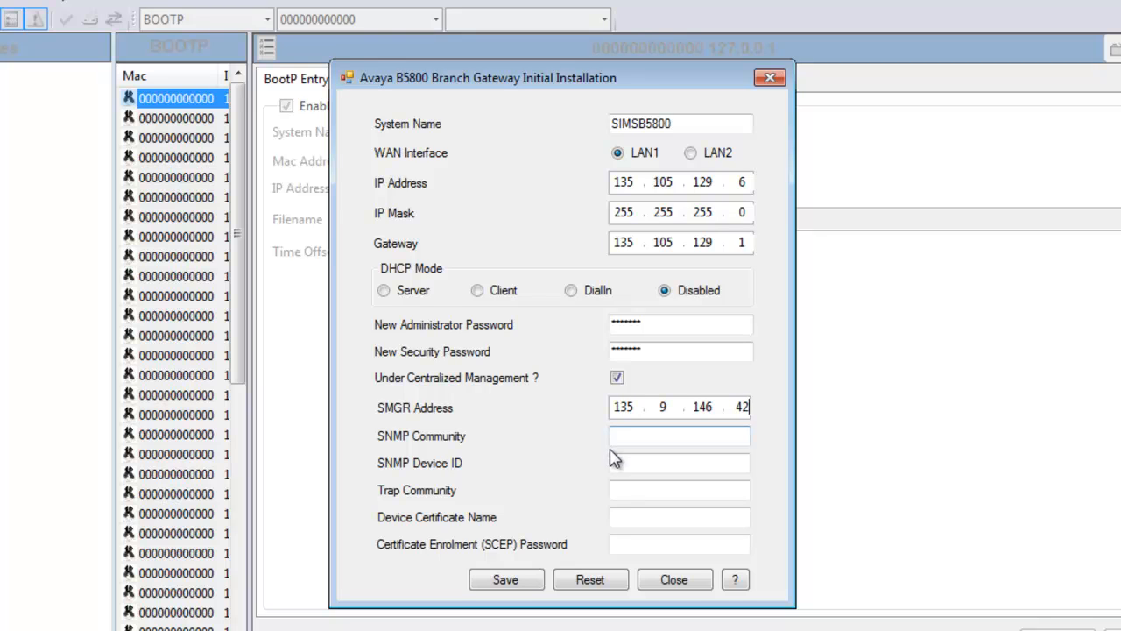
click(619, 438)
text(public)
Step: Leave SNMP Device ID empty, set trap community public, certificate name SIMSB5800, and the SCEP password
click(631, 462)
text(alam id)
key(BackSpace)
key(BackSpace)
key(BackSpace)
key(BackSpace)
key(BackSpace)
key(BackSpace)
key(BackSpace)
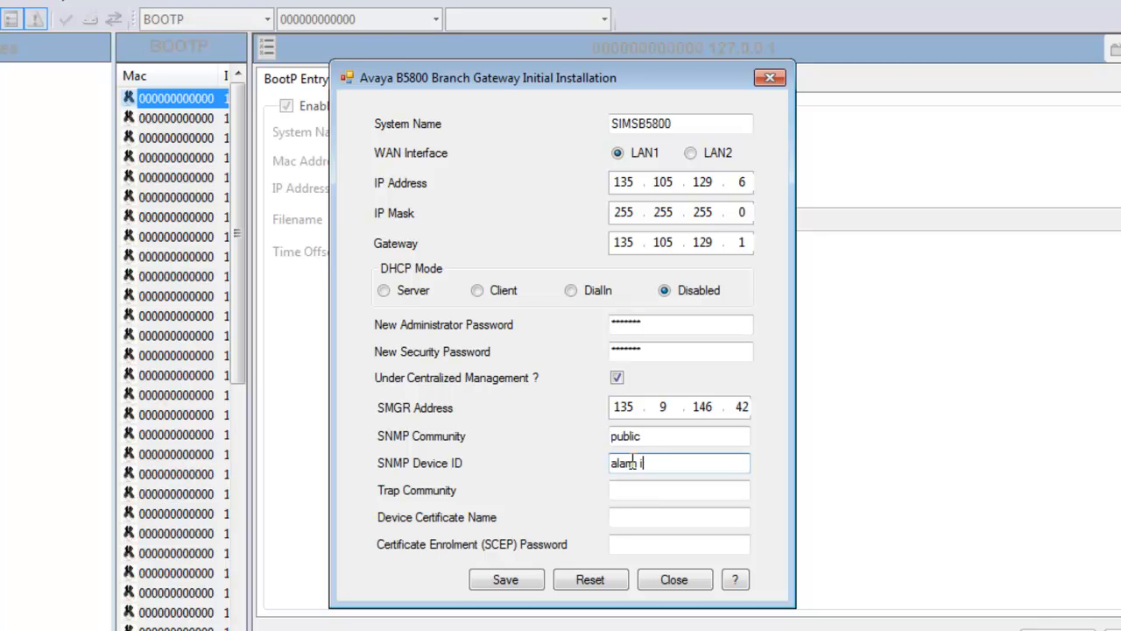
text(1000198739)
key(BackSpace)
key(BackSpace)
key(BackSpace)
key(BackSpace)
key(BackSpace)
key(BackSpace)
key(BackSpace)
key(BackSpace)
key(BackSpace)
key(BackSpace)
key(Tab)
text(public)
key(Tab)
text(SIMSB5800)
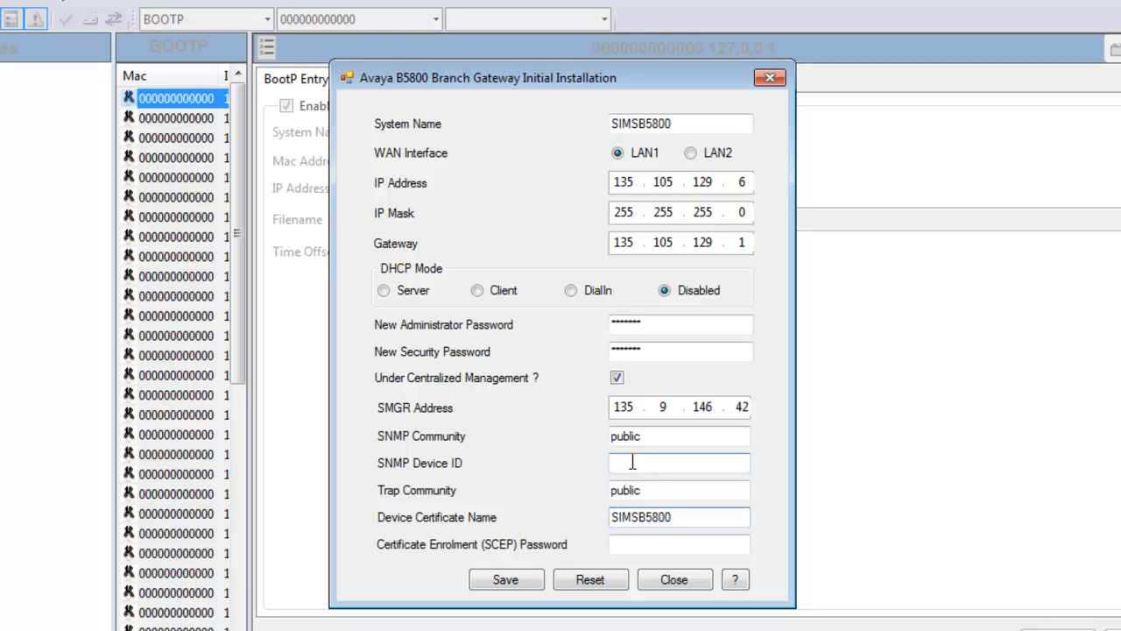
click(630, 541)
text(password)
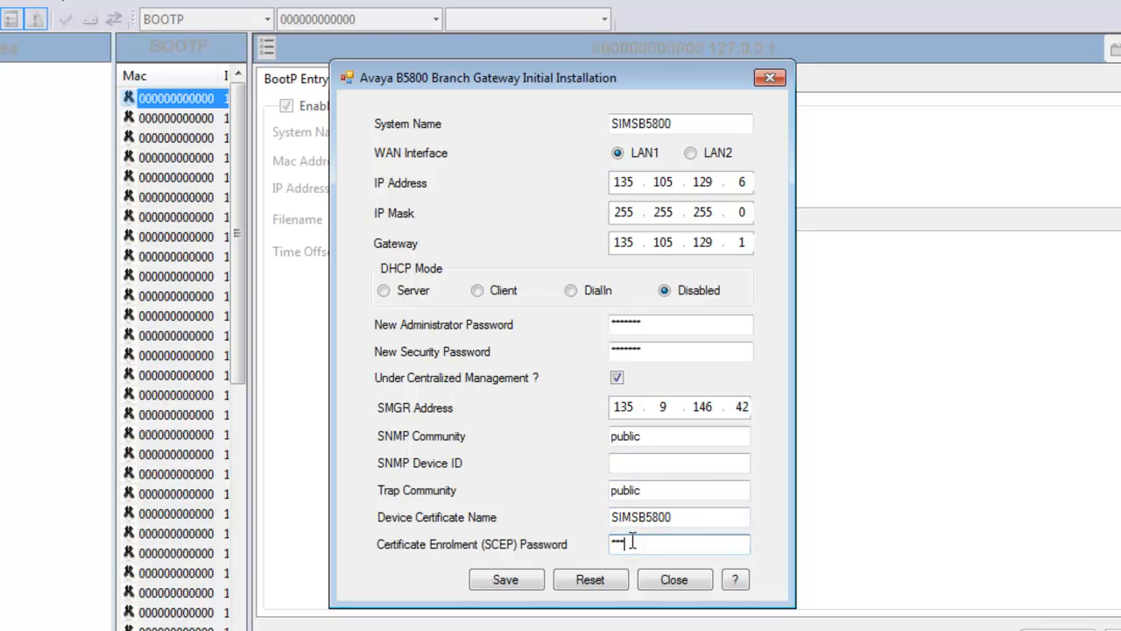
text(ord)
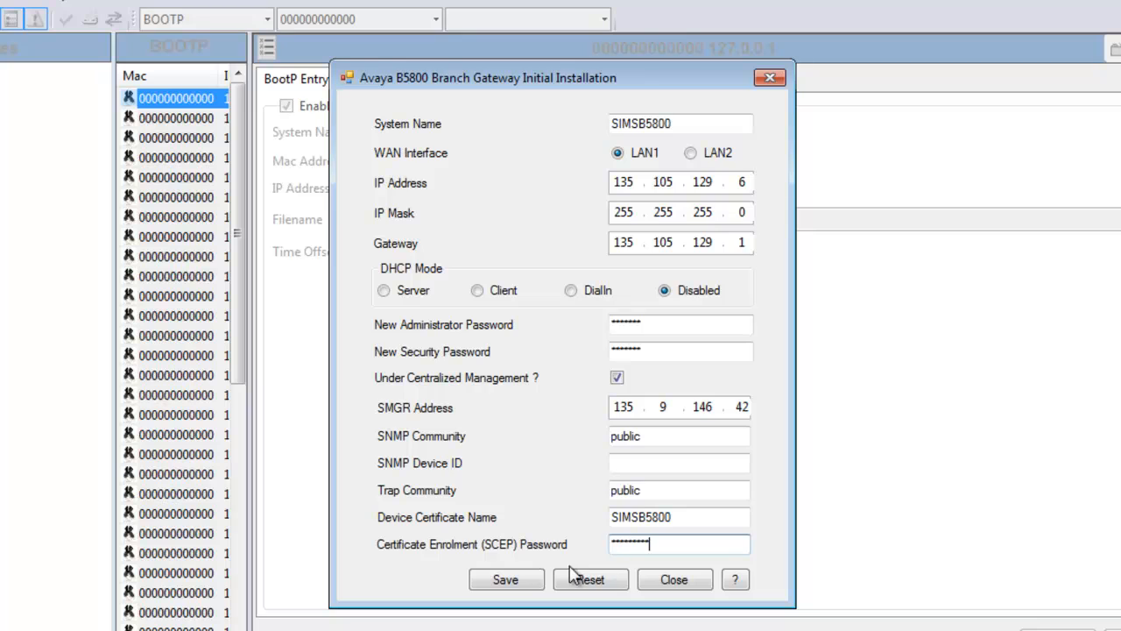
Step: Save the initial installation to the gateway and acknowledge the completed-successfully message
click(507, 580)
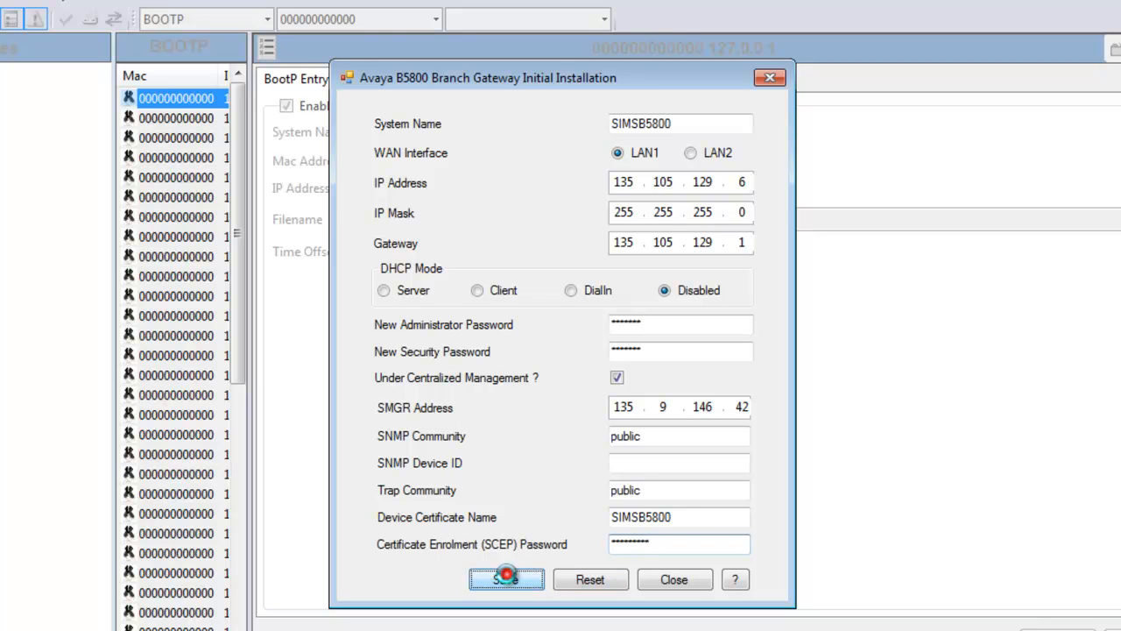
click(507, 580)
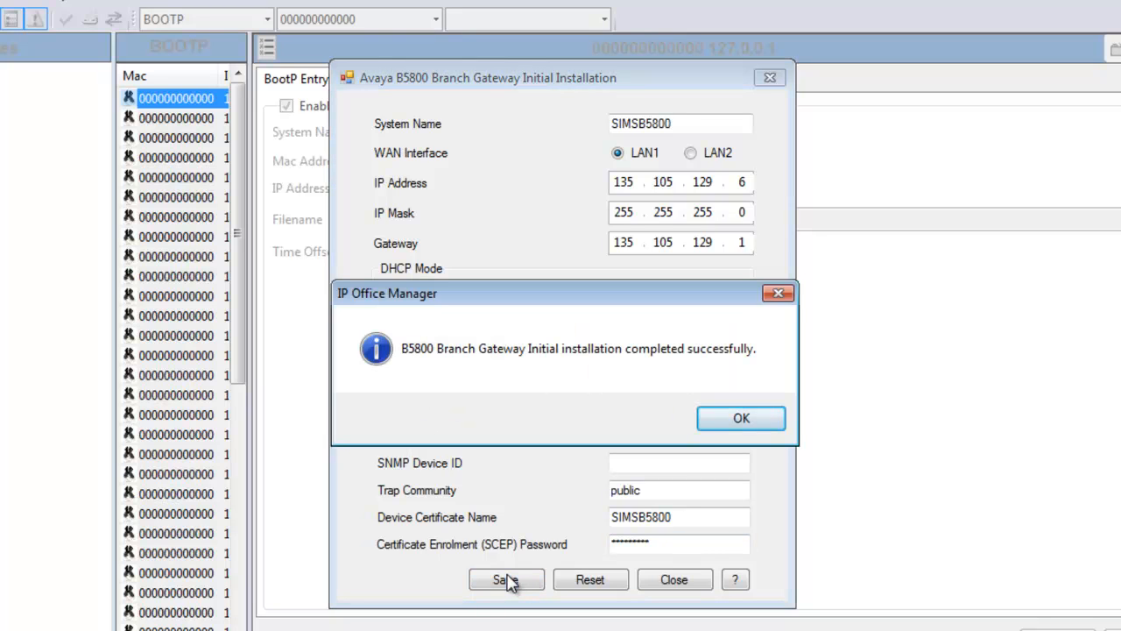
click(750, 420)
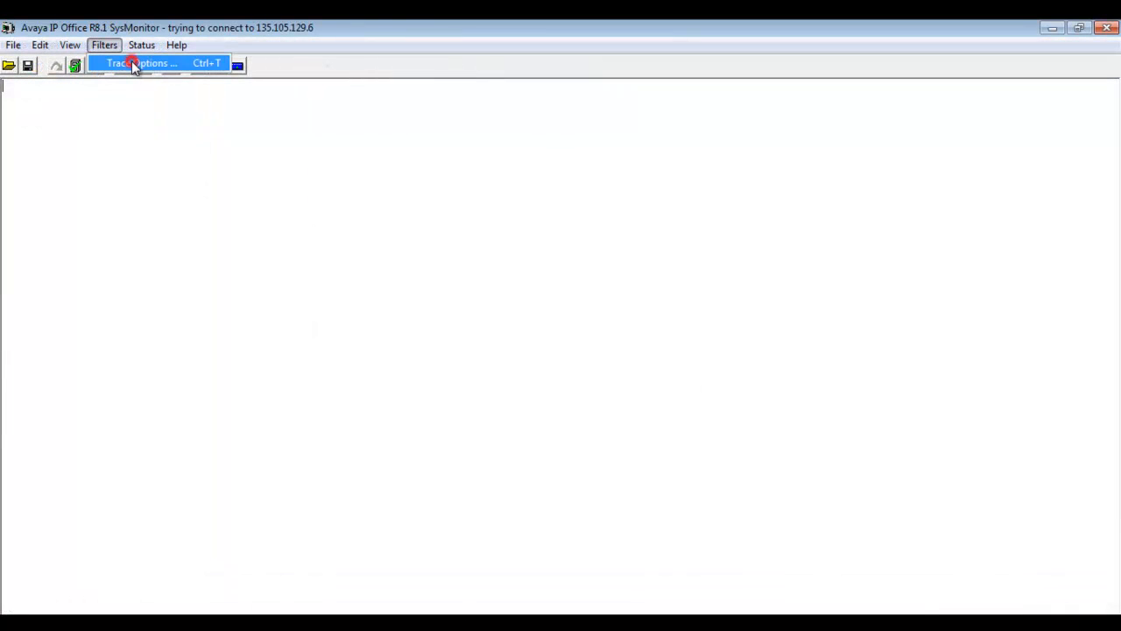
Step: Keep HTTP tracing enabled on the Services trace options and apply the settings
click(131, 62)
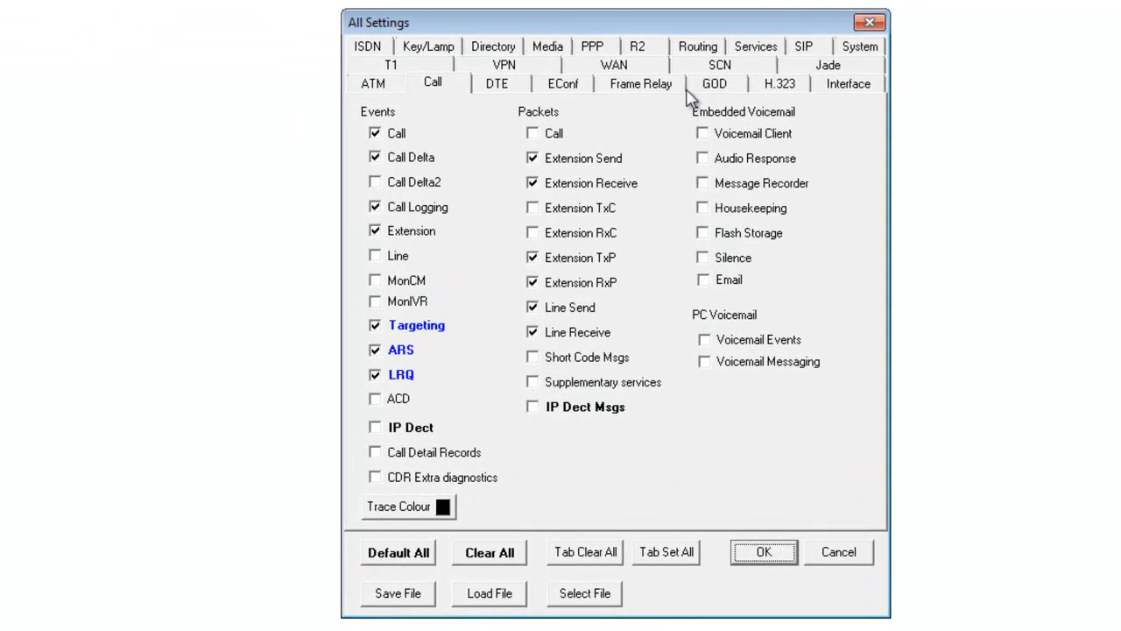
click(755, 46)
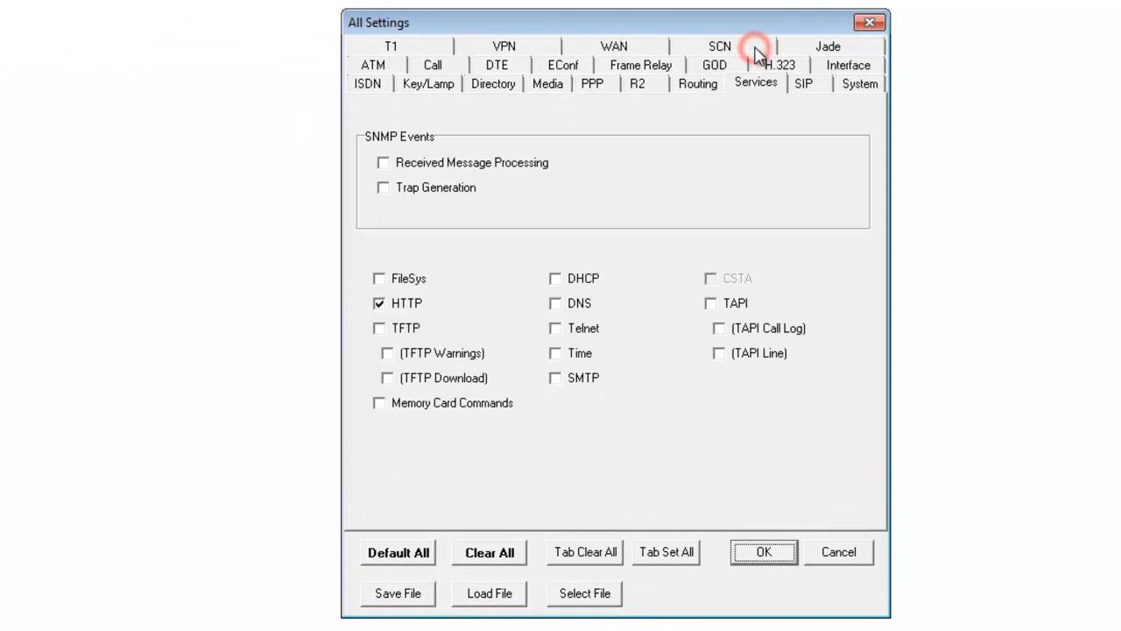
click(434, 306)
click(422, 307)
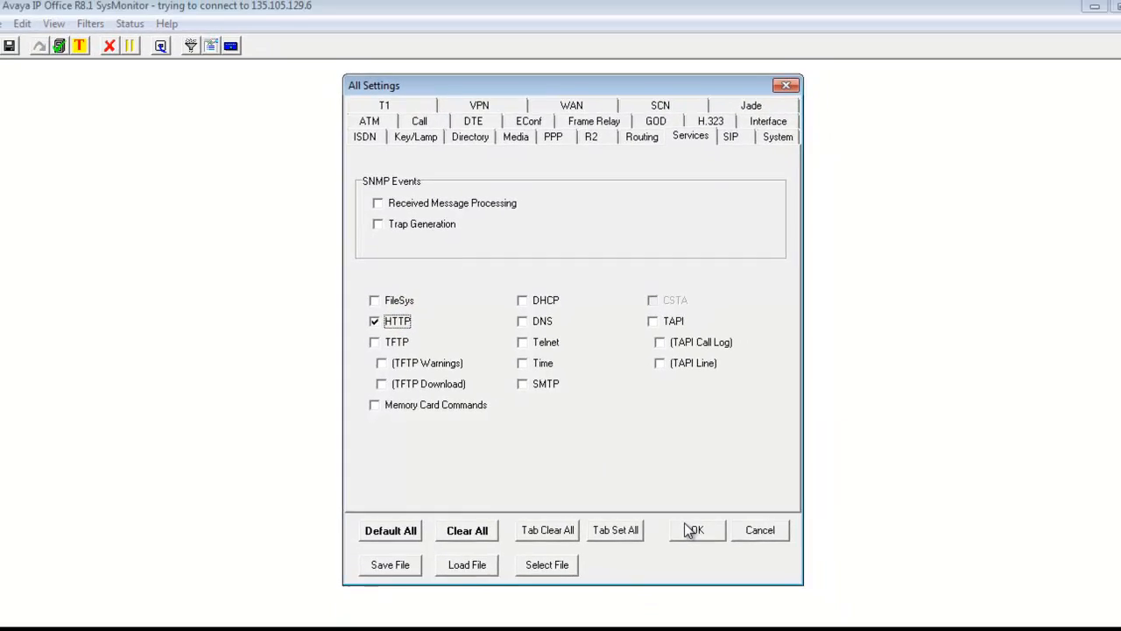
click(687, 529)
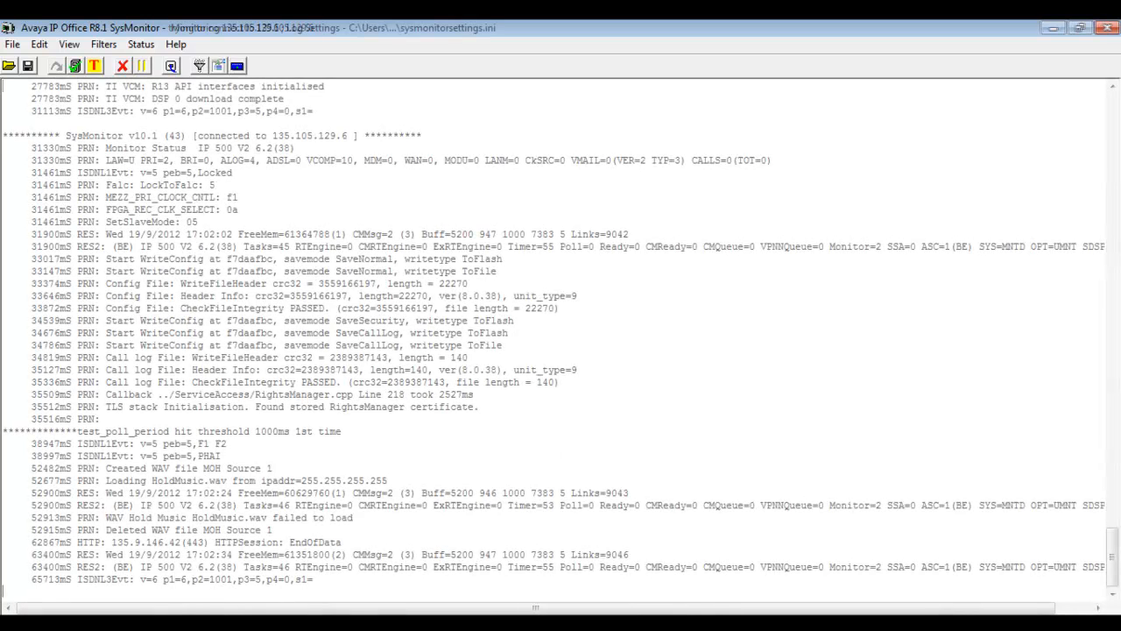
Step: Pause SysMonitor screen logging and highlight the IP 500 V2 Branch Edition system details
click(141, 66)
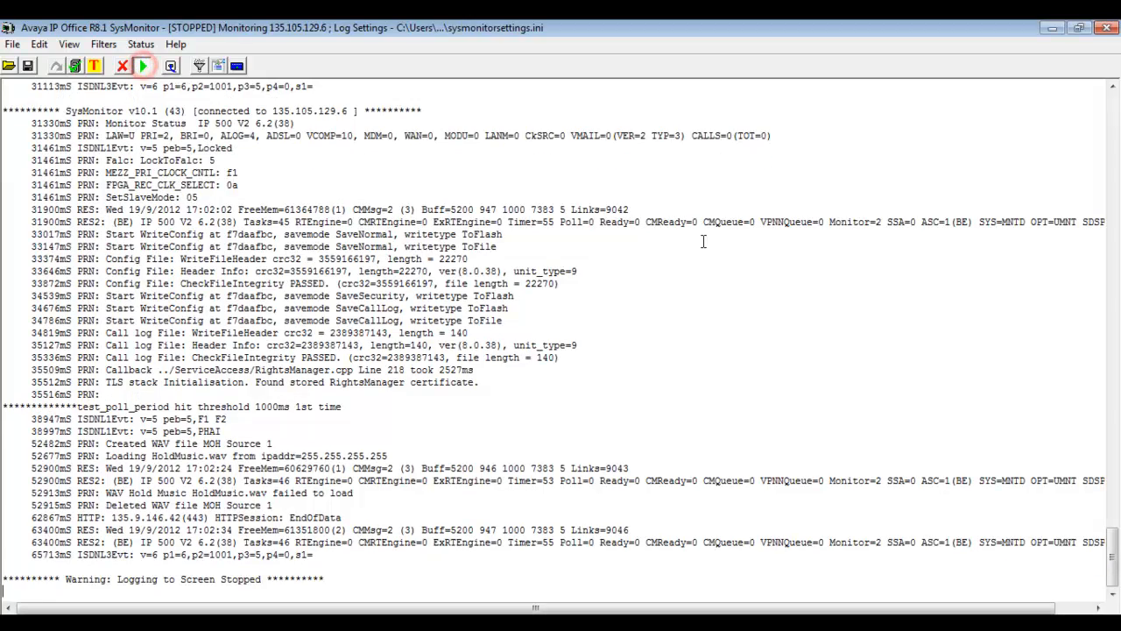
drag(1113, 560, 1082, 130)
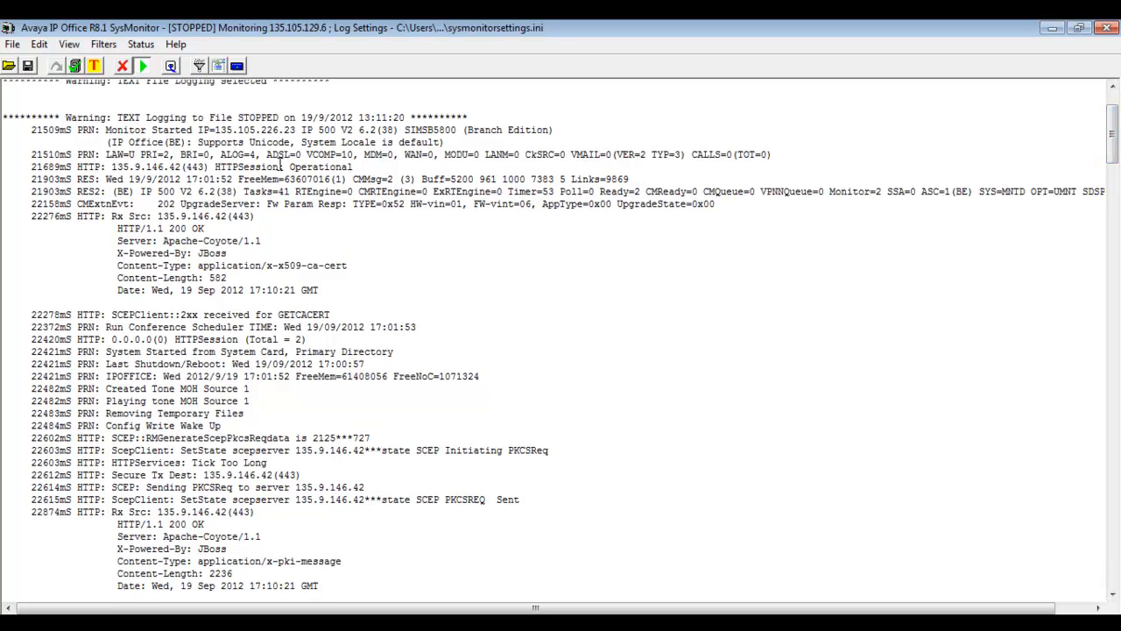
drag(568, 129, 301, 130)
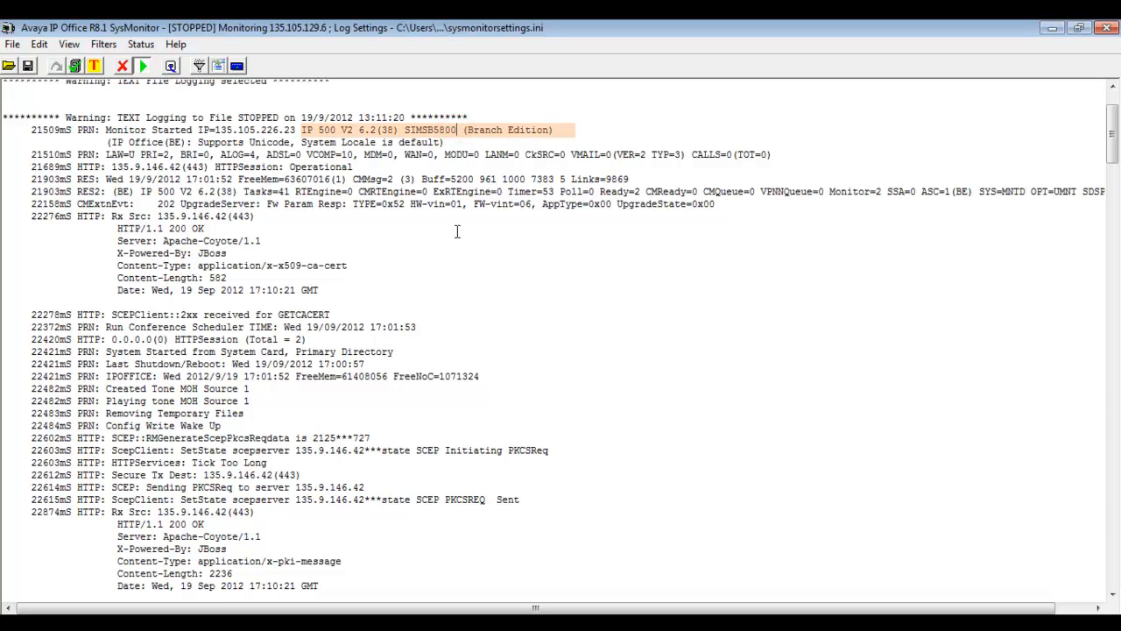
click(367, 298)
Step: Highlight the GETCACERT response, successful PKCS responses, and CA cert added to store lines
triple_click(358, 310)
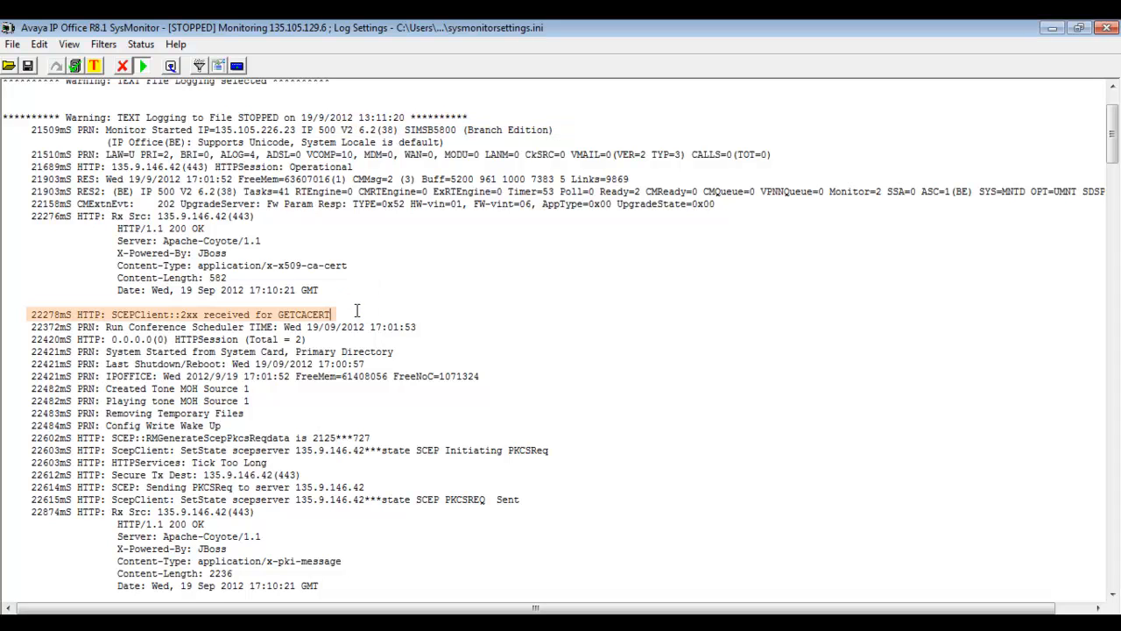
click(562, 455)
click(540, 515)
click(1115, 162)
drag(1115, 162, 1114, 195)
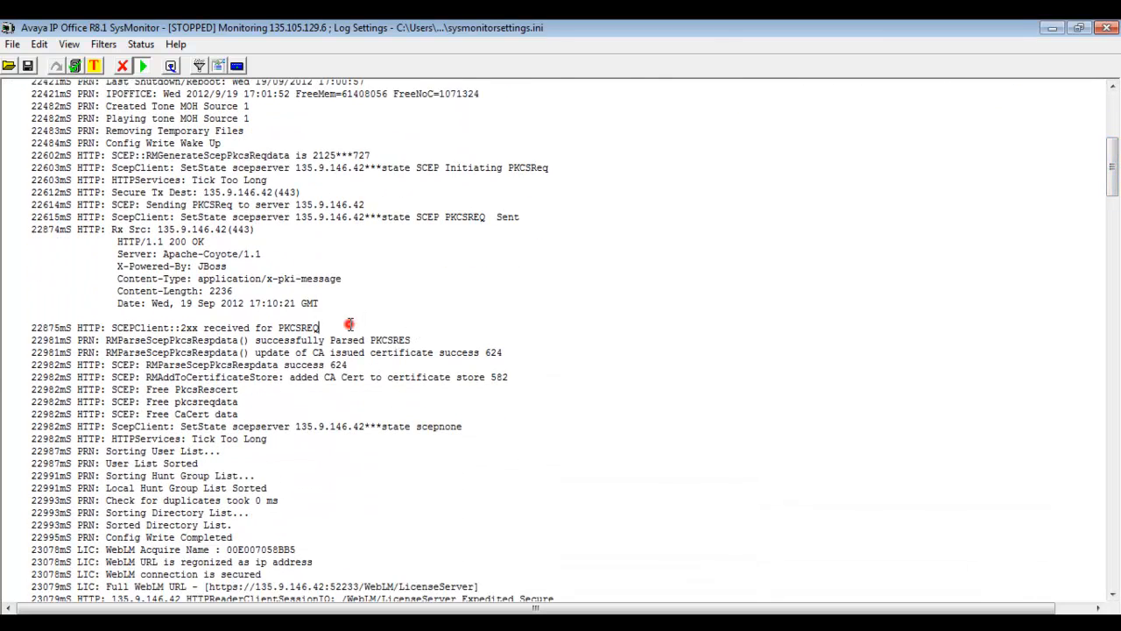
click(421, 339)
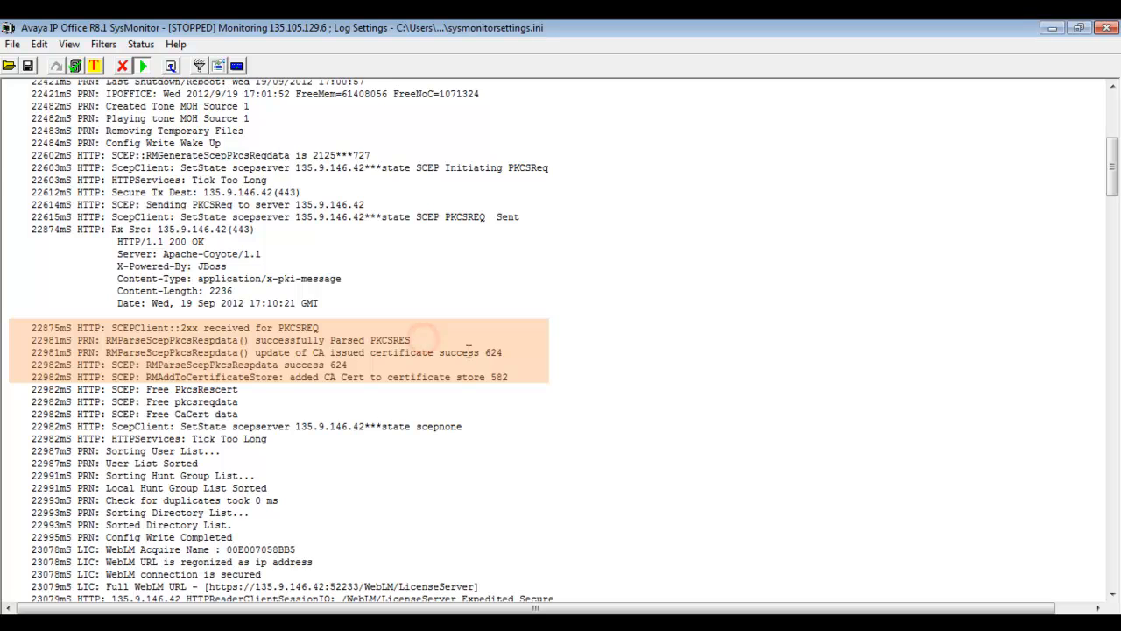
click(509, 352)
click(510, 377)
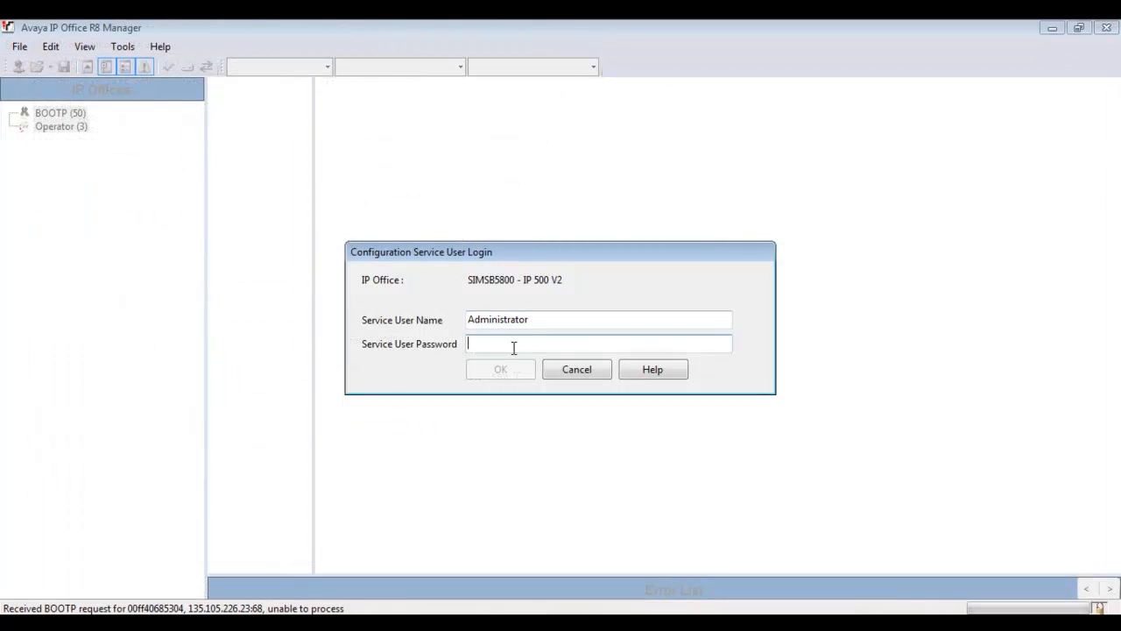
Step: Log in with the service user password and show SIMSB5800's System Events Alarms list
text(******)
key(Return)
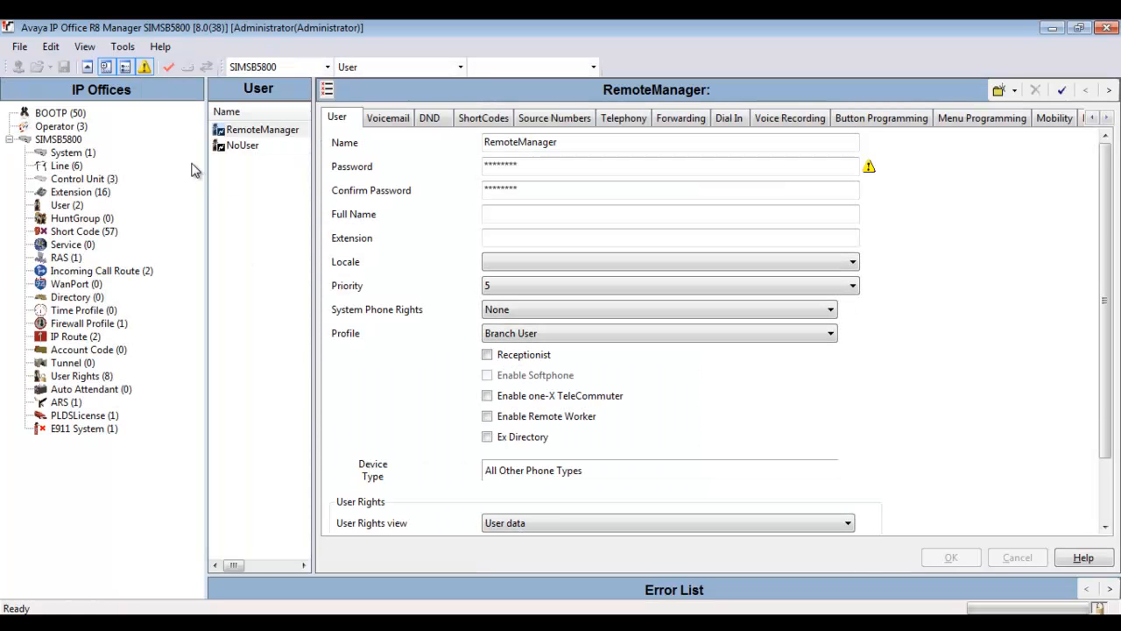
click(88, 153)
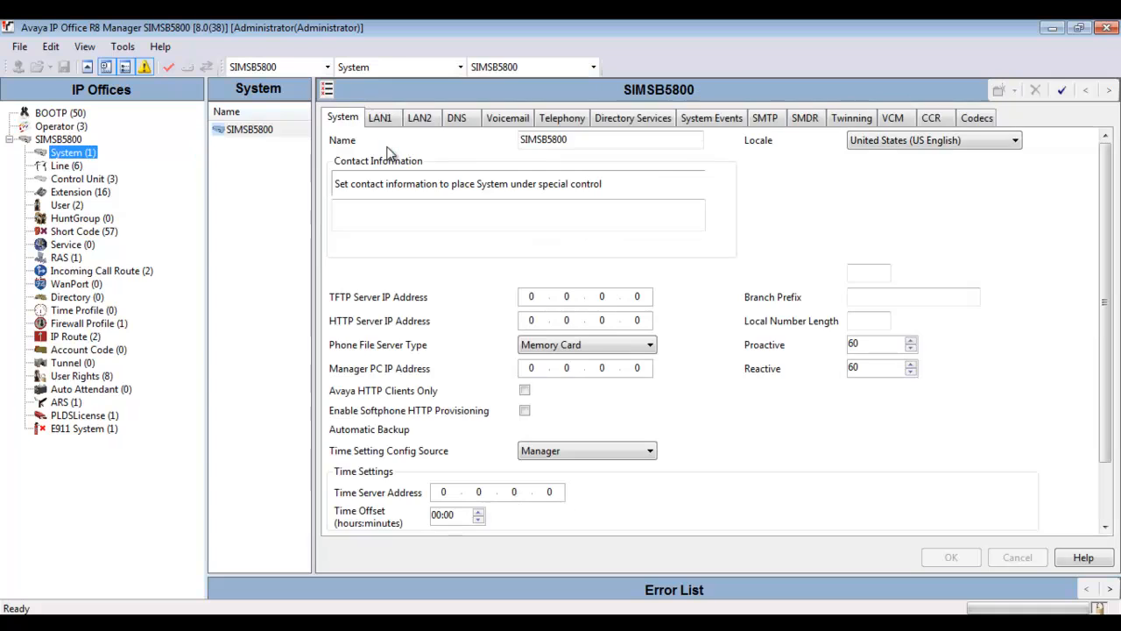
click(587, 140)
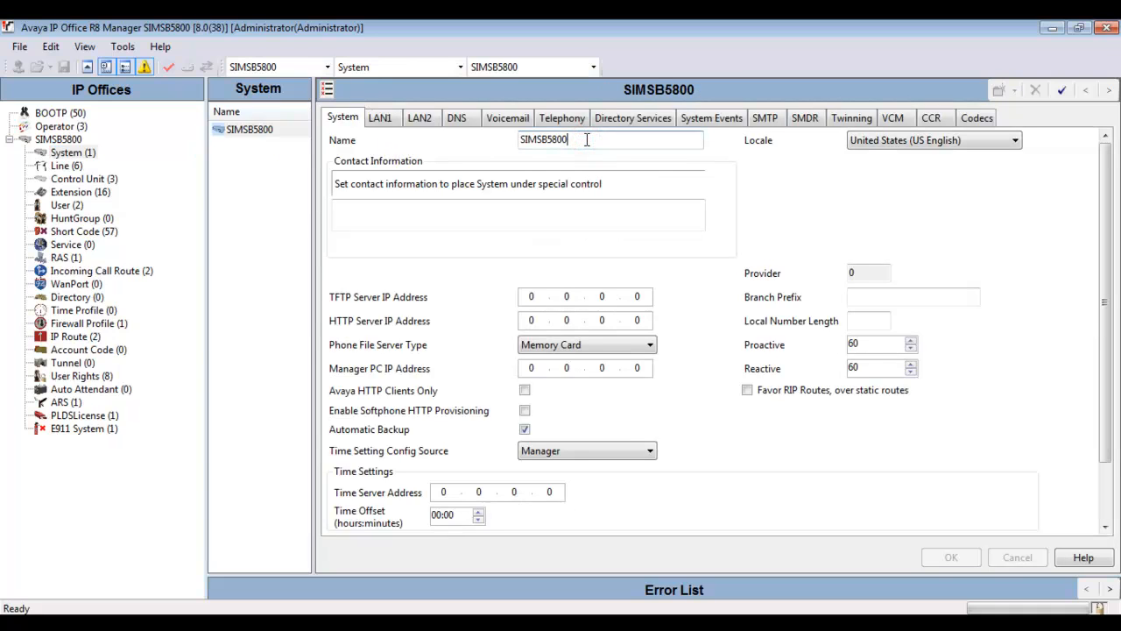
click(718, 119)
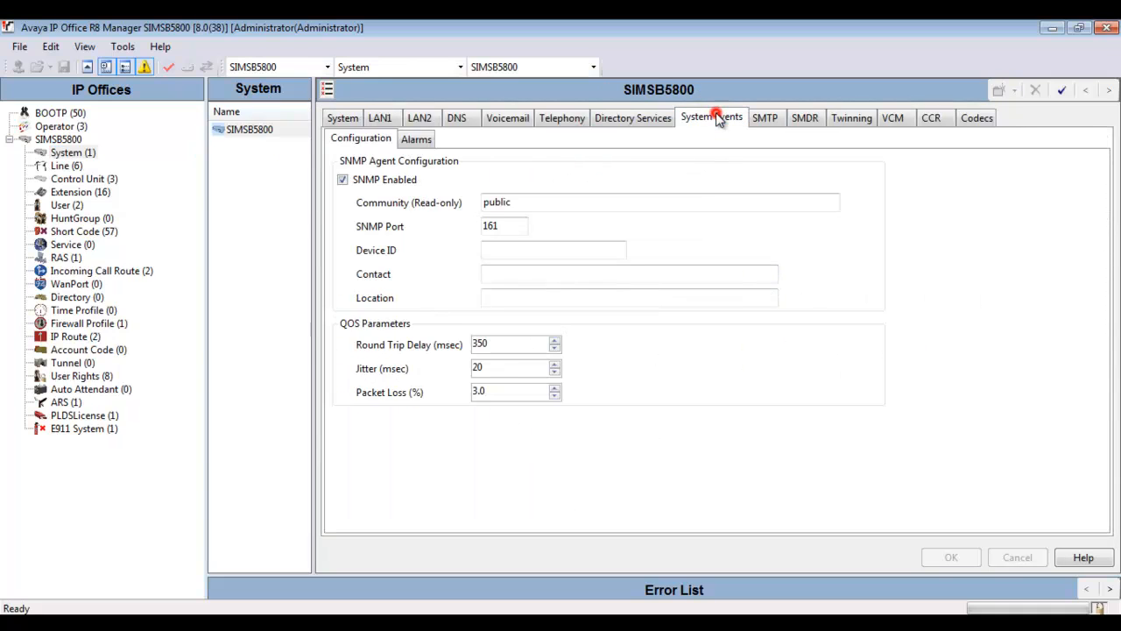
click(570, 202)
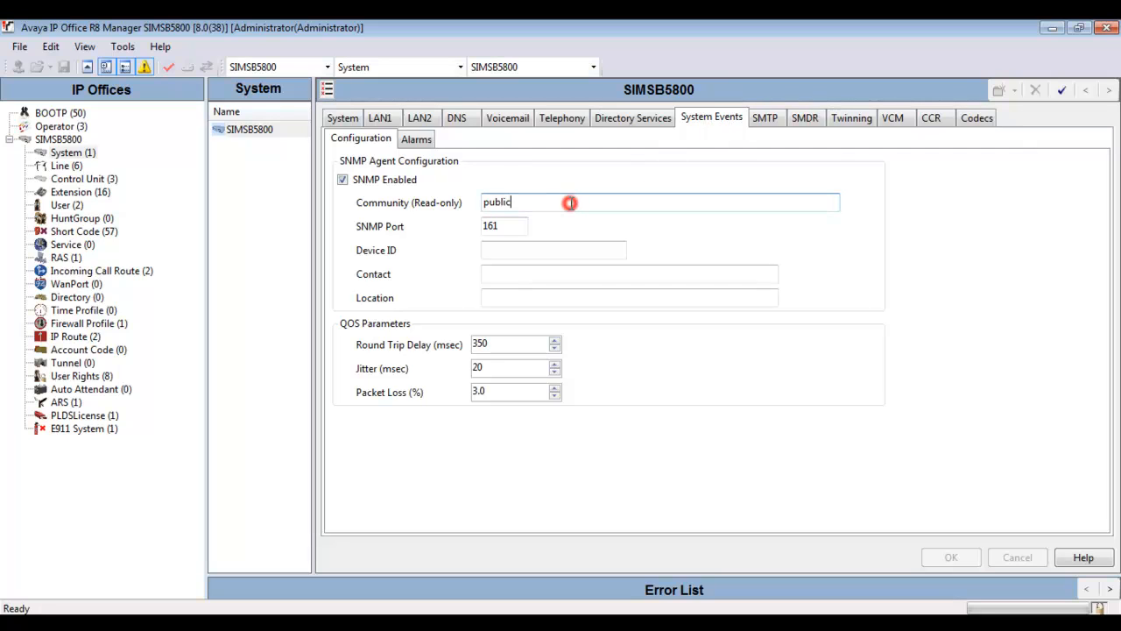
click(416, 140)
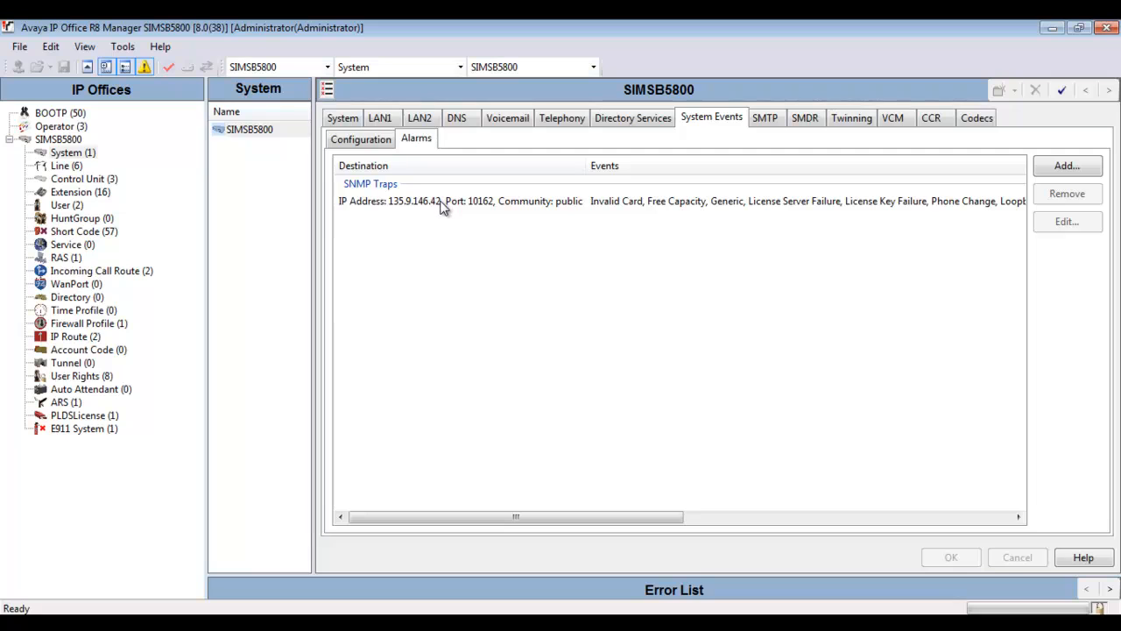
Step: Untick Phone Change and QOS Monitoring for the 135.9.146.42 port 10162 trap and save
double_click(442, 201)
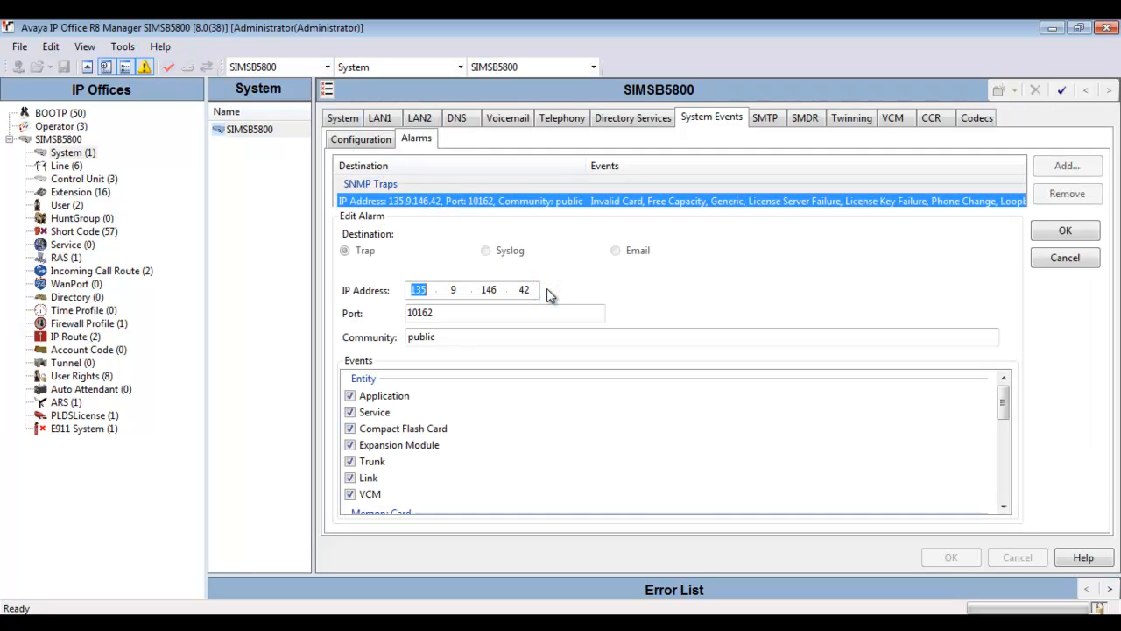
click(481, 308)
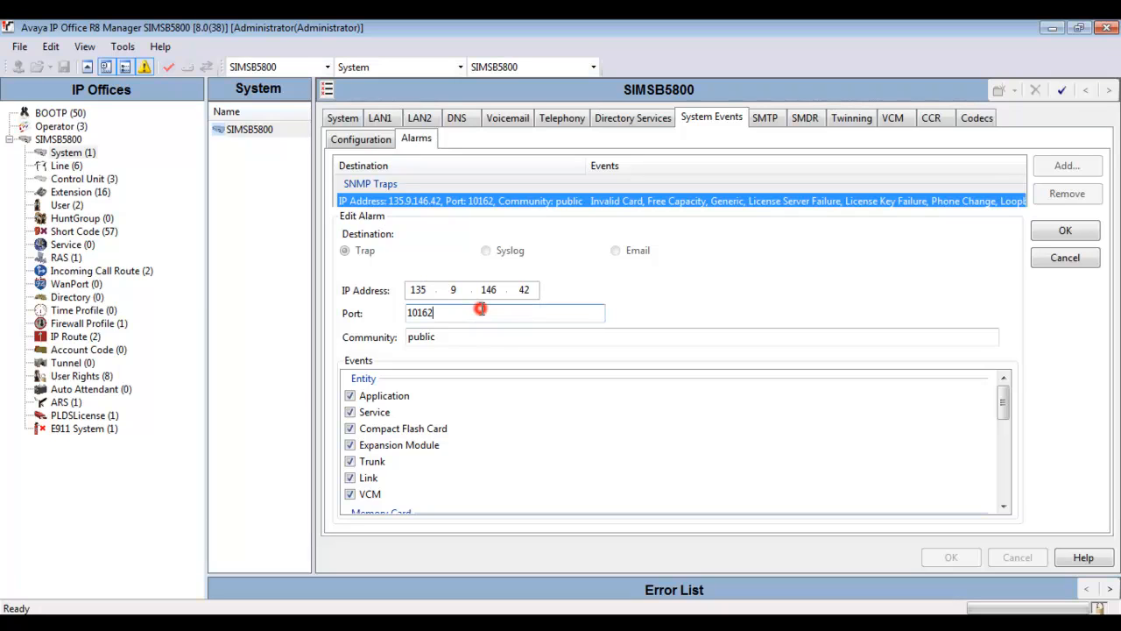
click(476, 336)
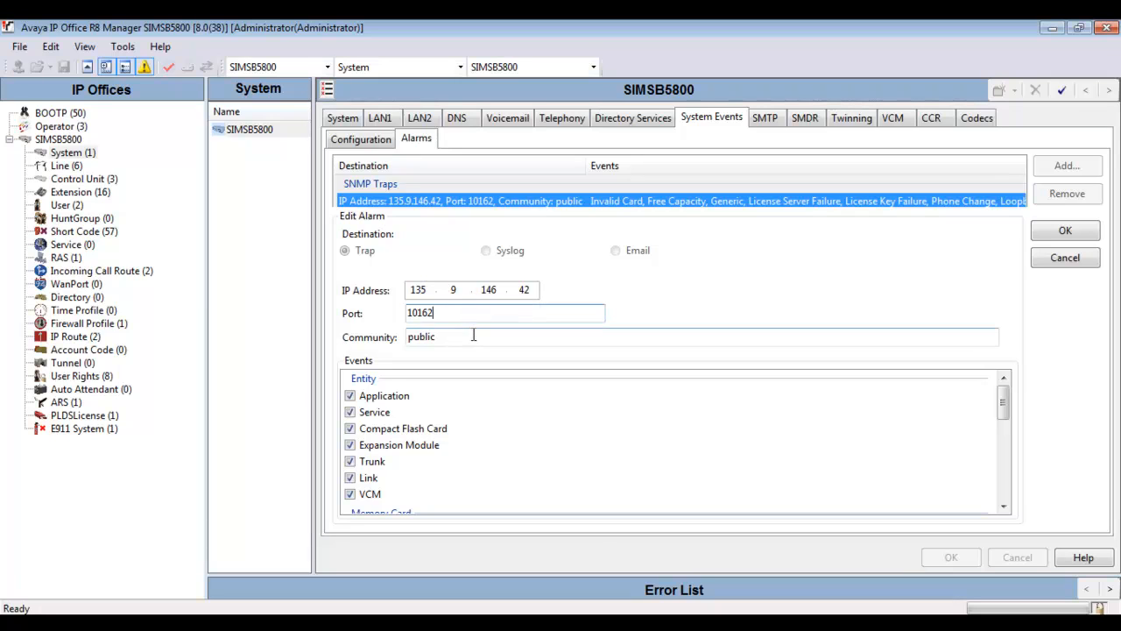
drag(1007, 403, 1008, 493)
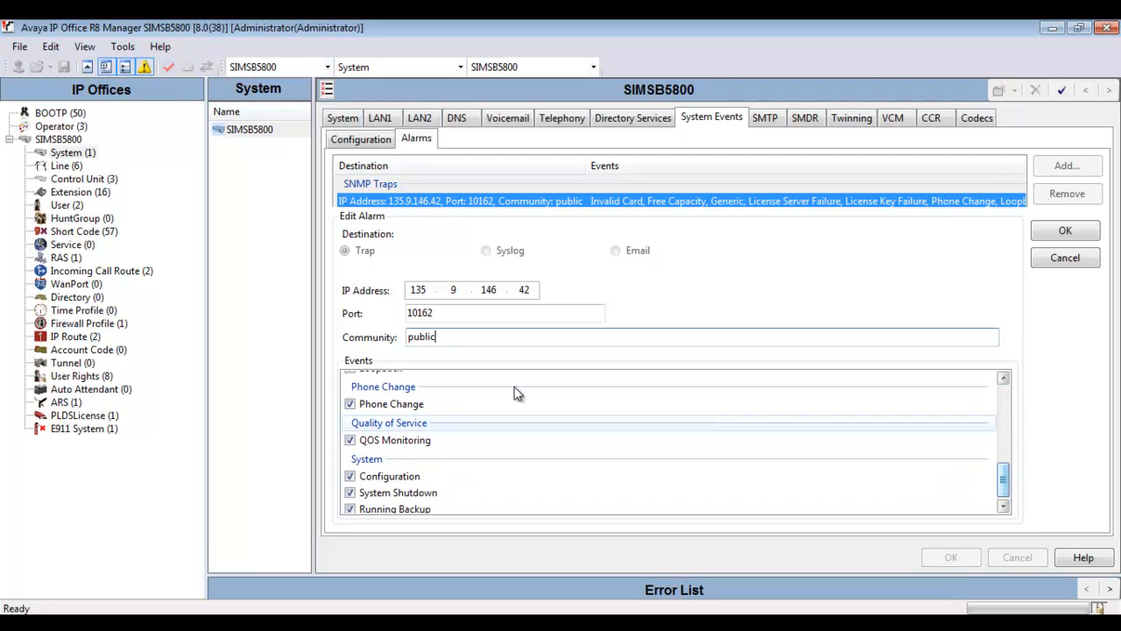
click(349, 404)
click(350, 440)
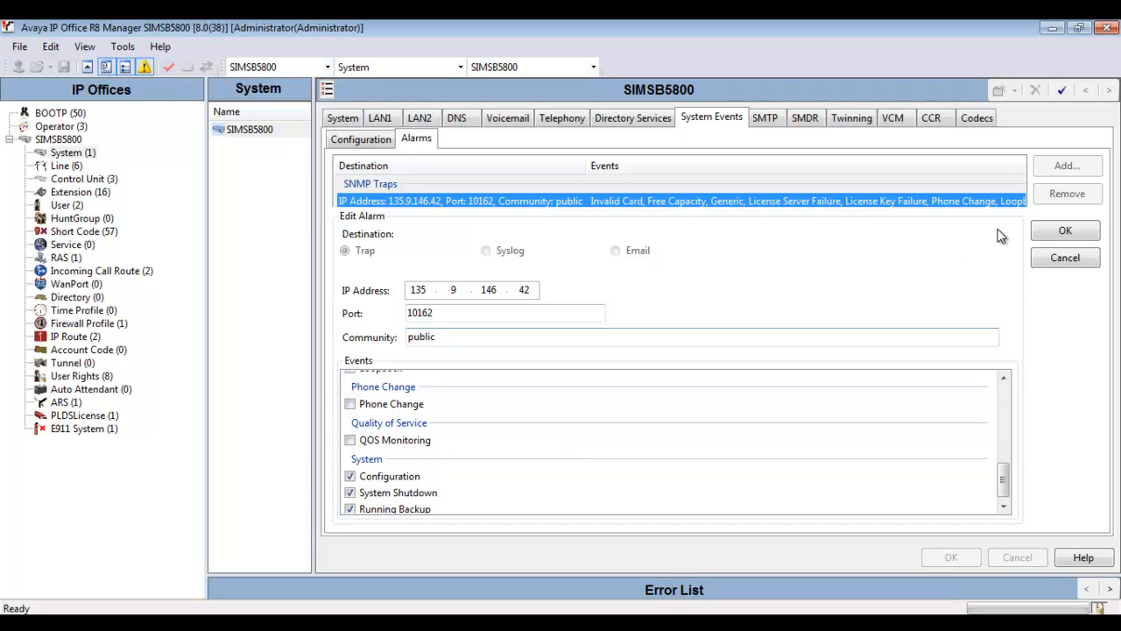
click(1041, 231)
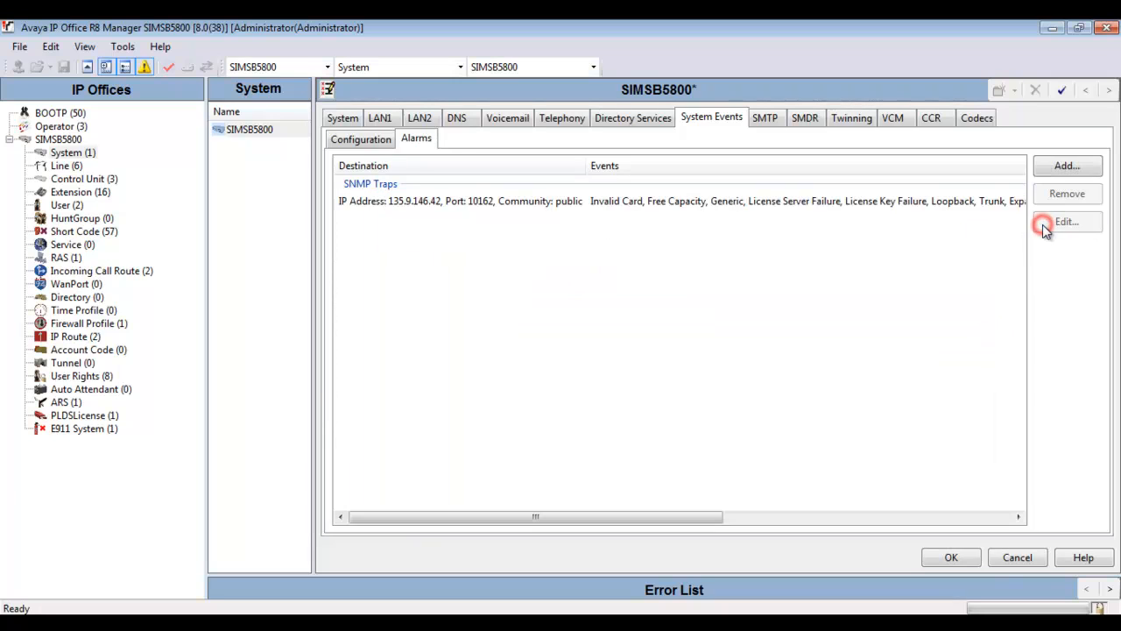
click(959, 565)
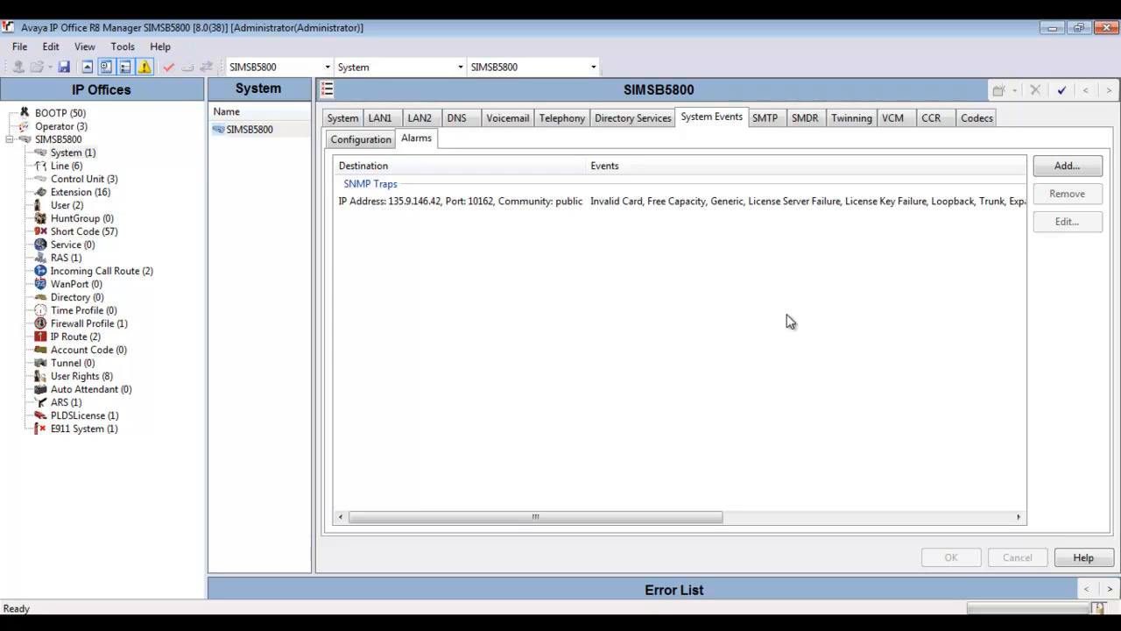
click(110, 413)
click(512, 174)
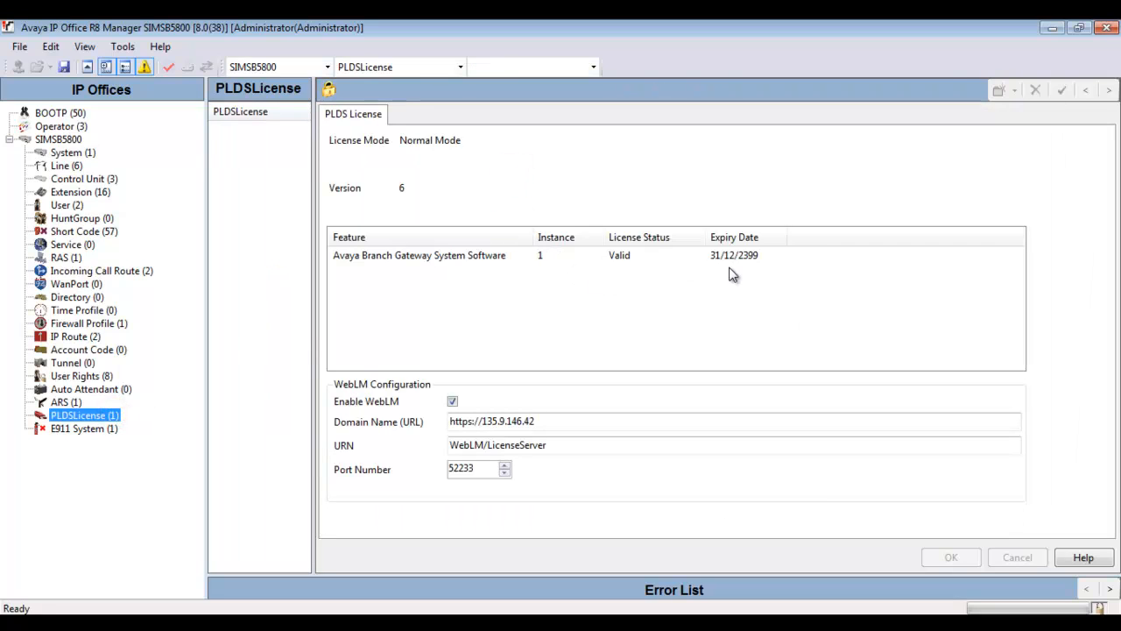
click(788, 259)
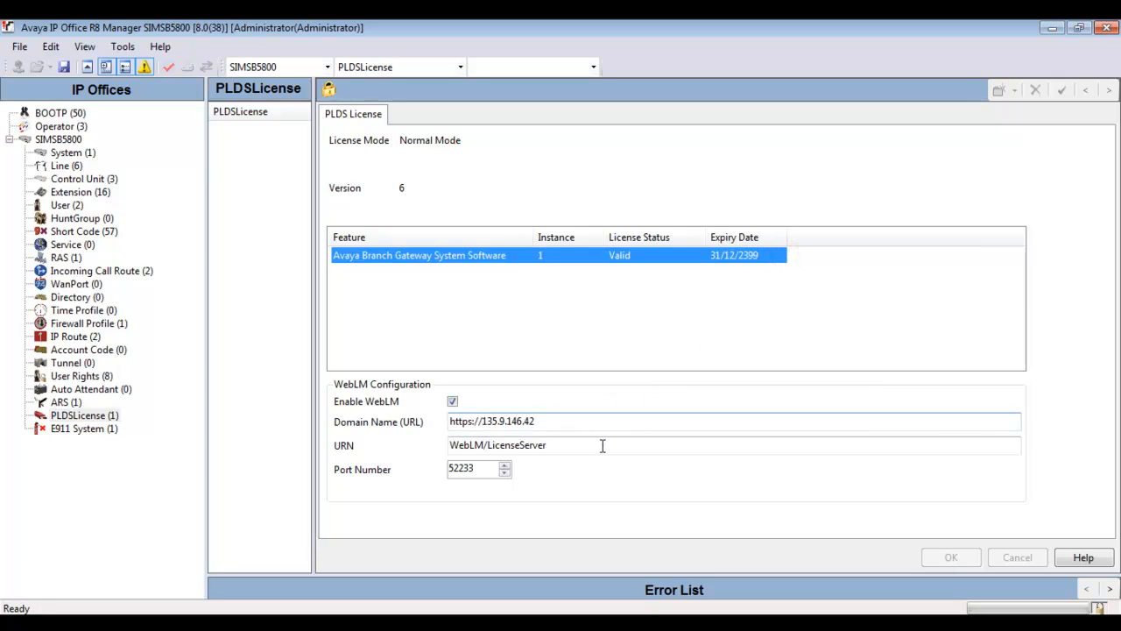
click(561, 421)
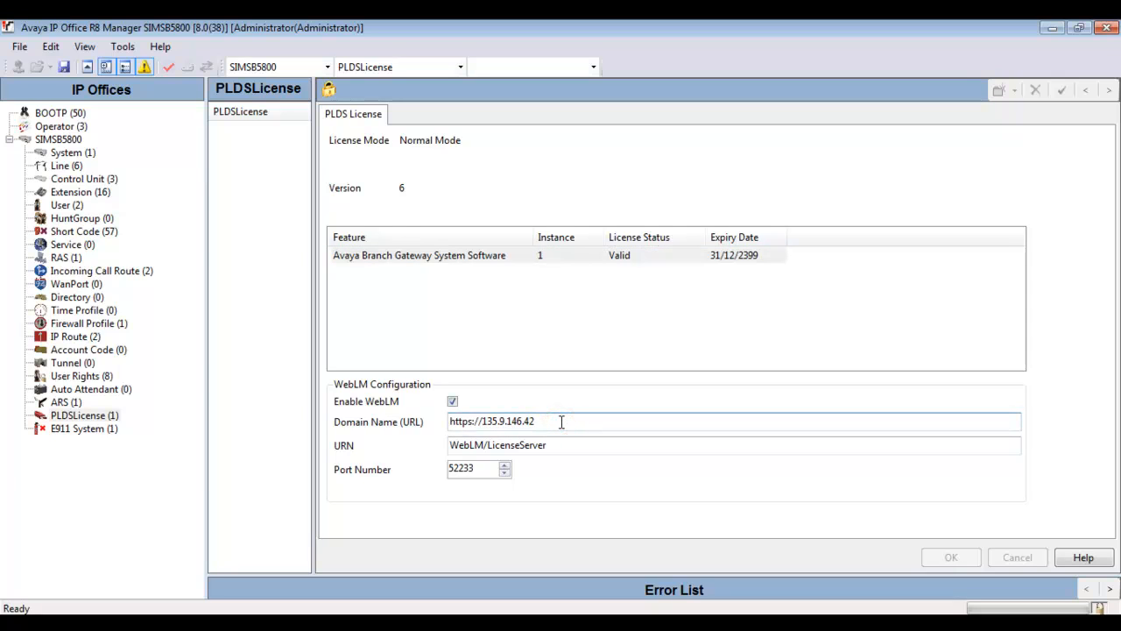
click(492, 470)
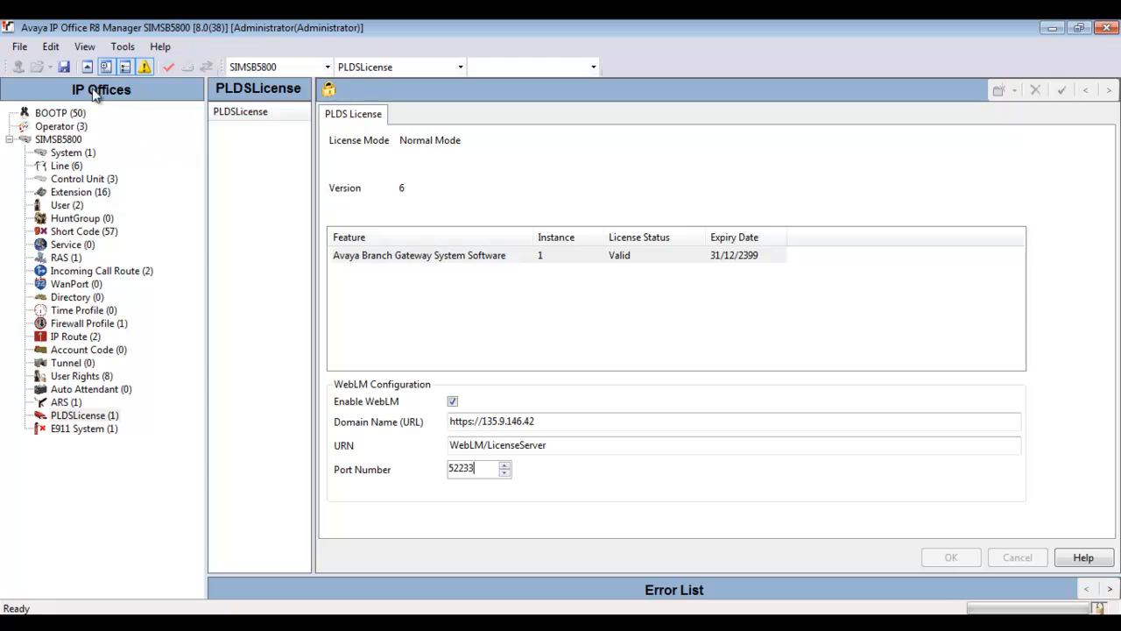
Step: Close the unsaved configuration and choose SIMSB5800 for Security Settings administration
click(18, 47)
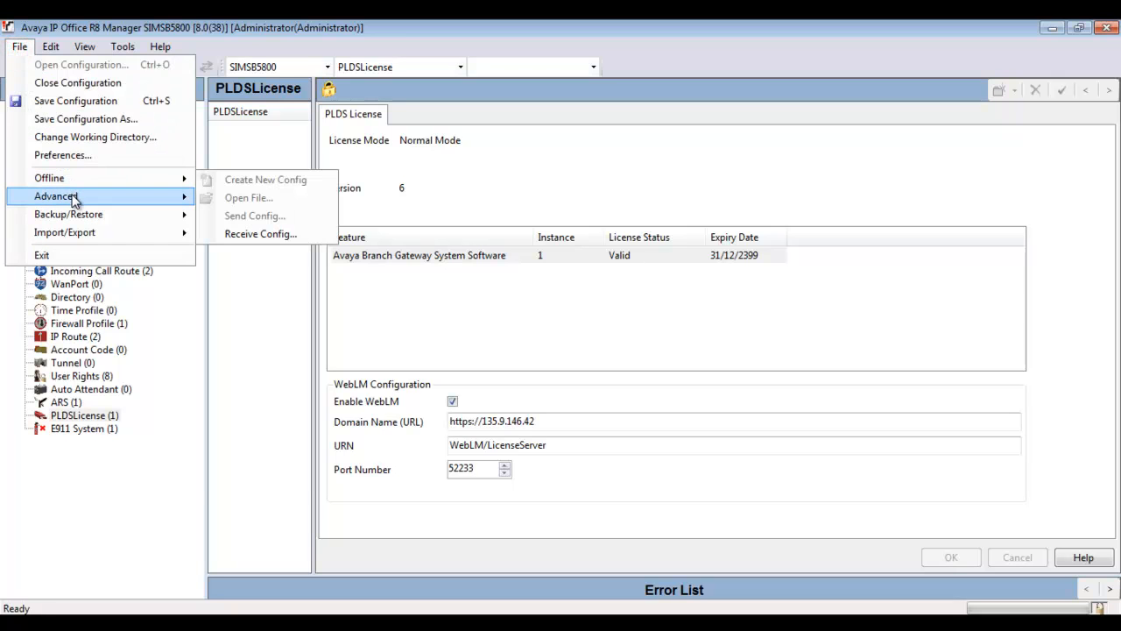
mouse_move(75, 201)
click(308, 308)
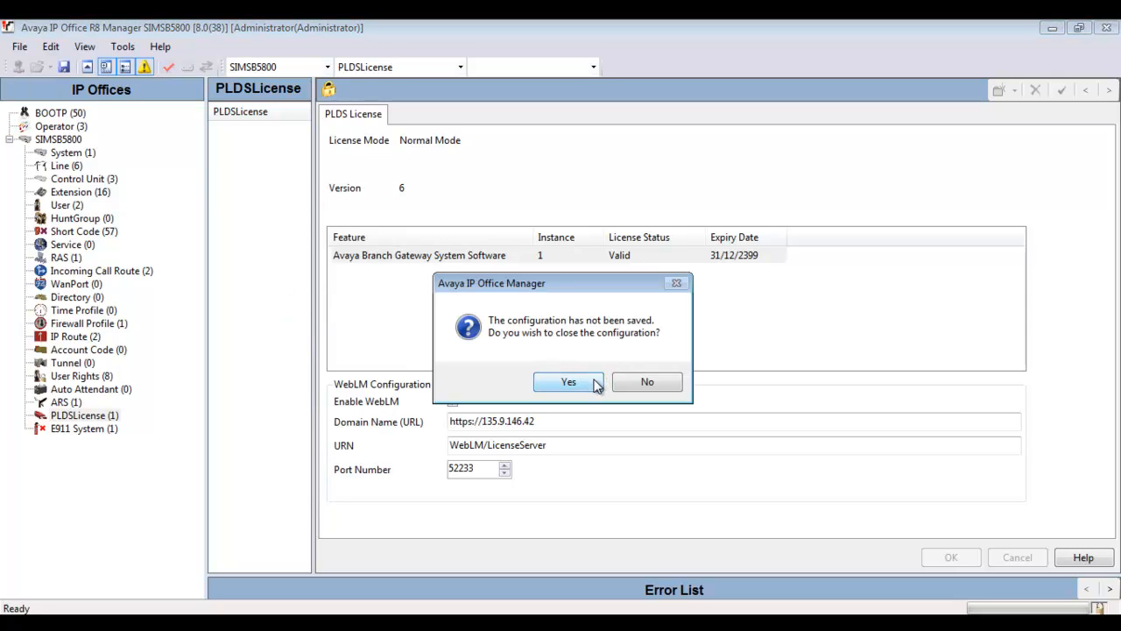
click(595, 383)
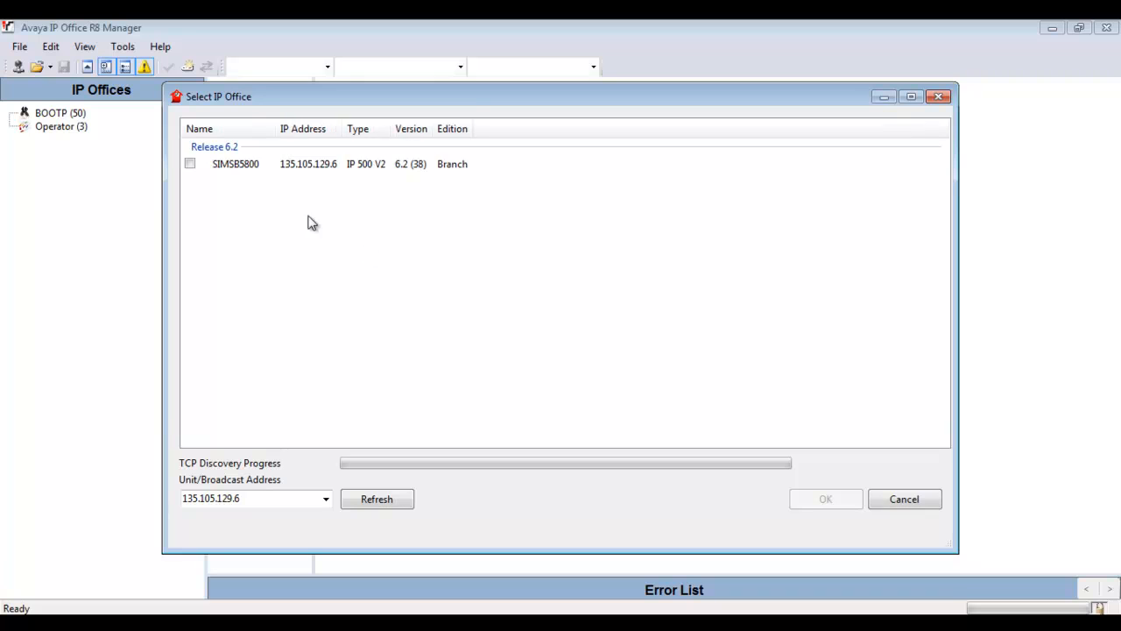
click(190, 164)
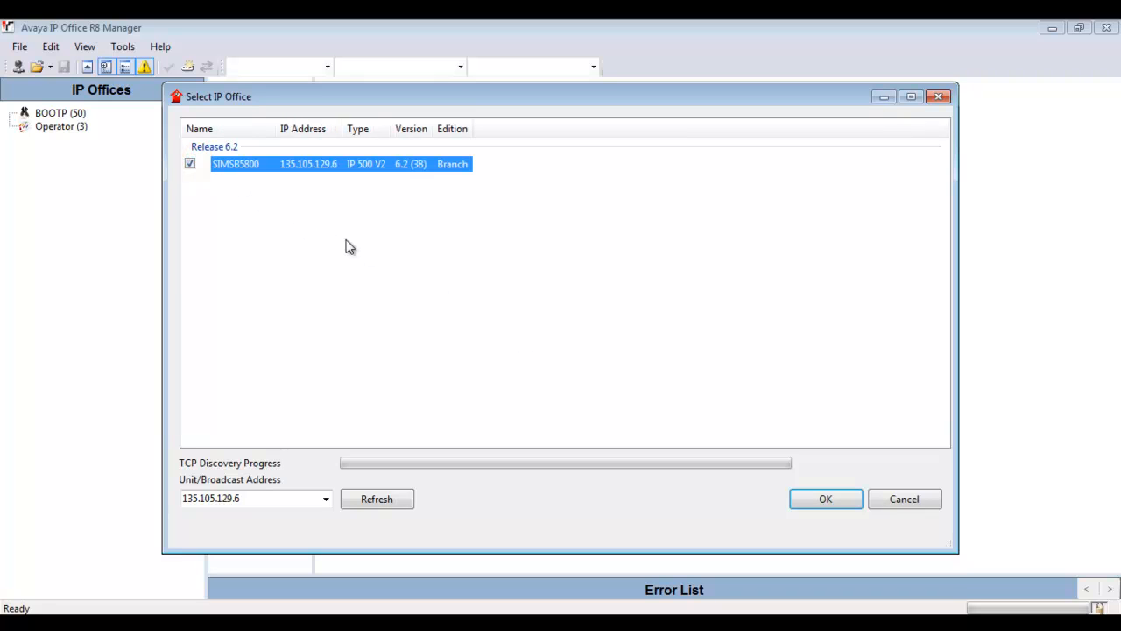
click(826, 499)
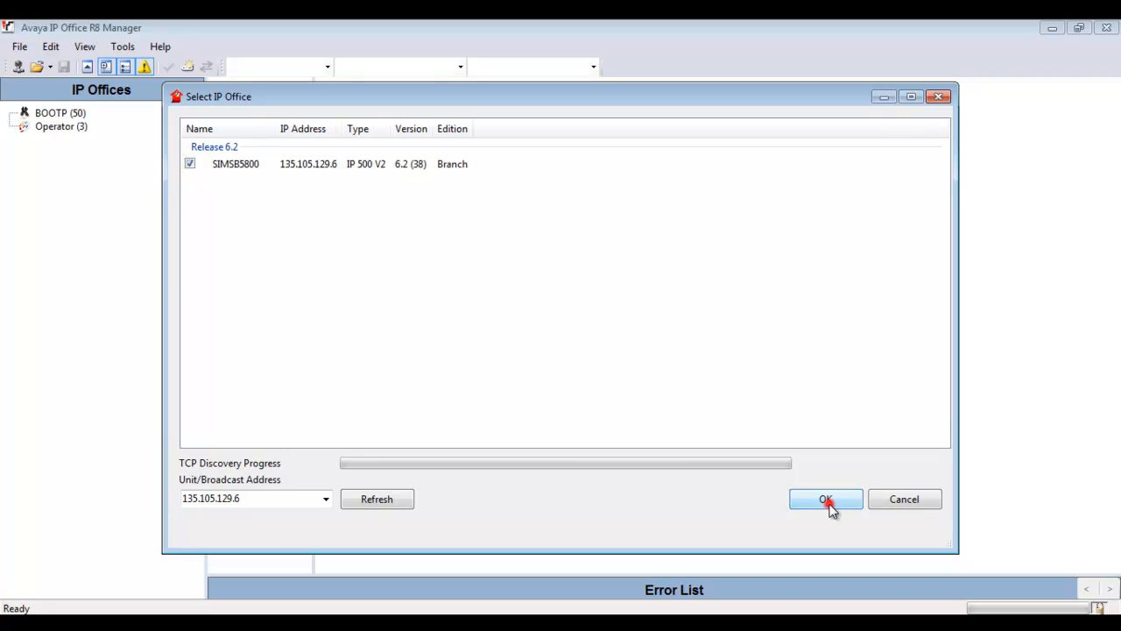
Step: Log in with the security service user name and password
text(sec)
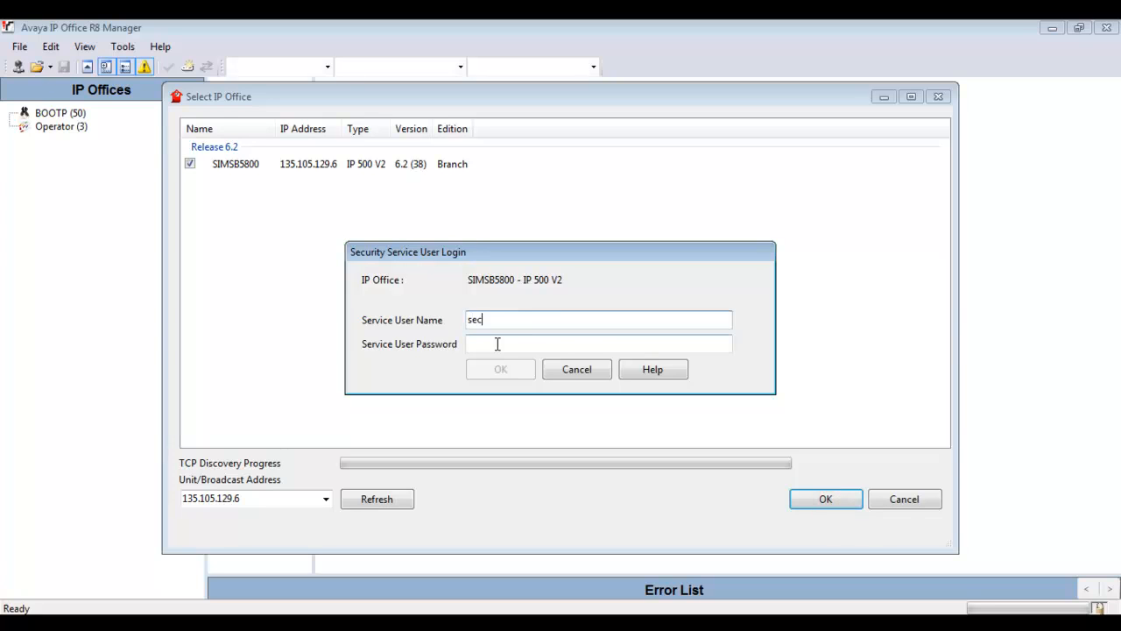
text(urity)
click(496, 343)
text(s)
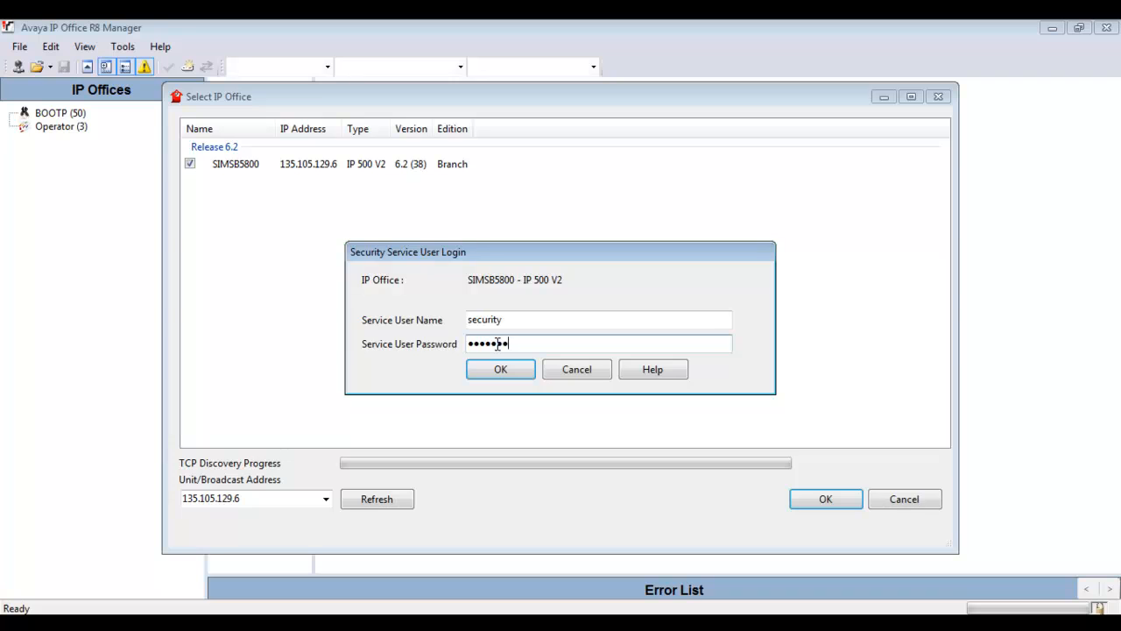
key(Return)
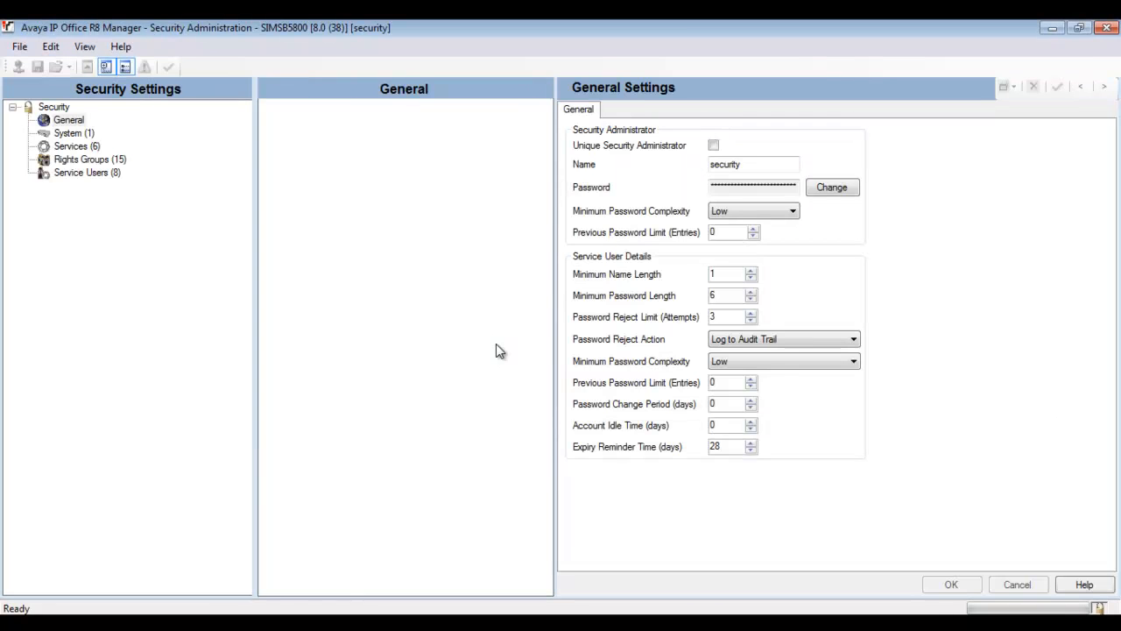
Step: Show System (1) certificate settings, selecting the 'default' identity and trusted certificate
click(88, 134)
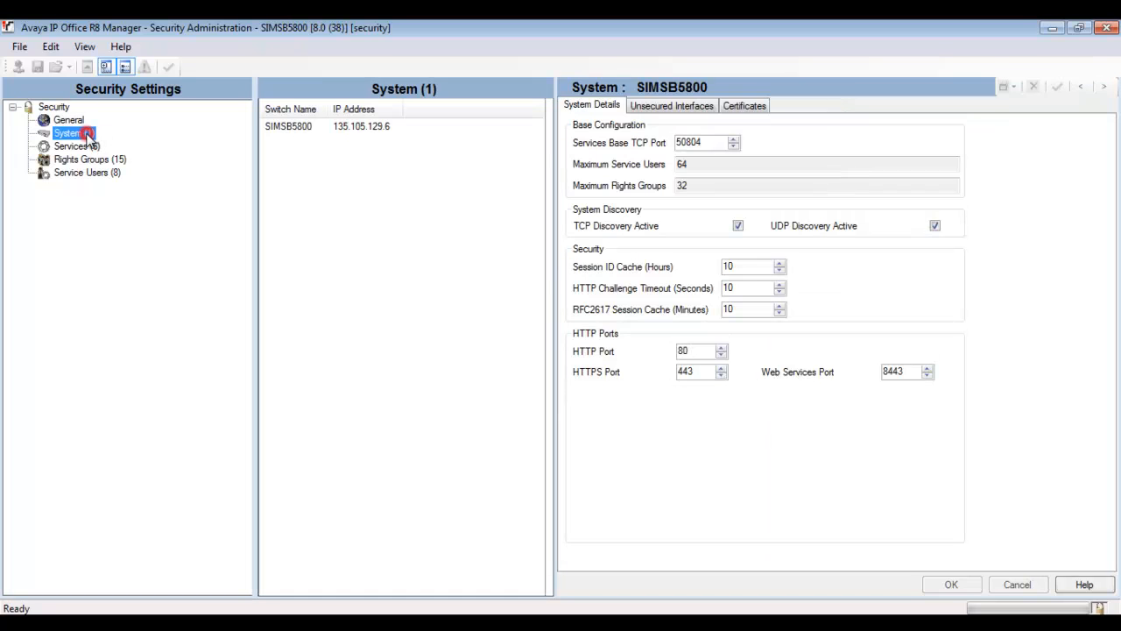
click(759, 106)
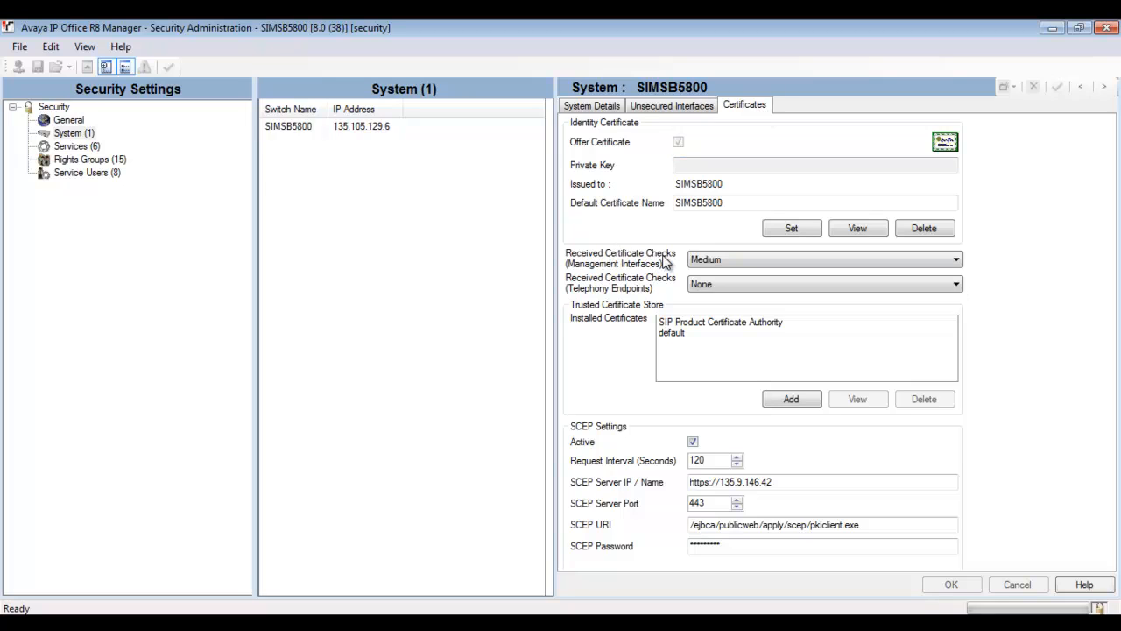
click(738, 203)
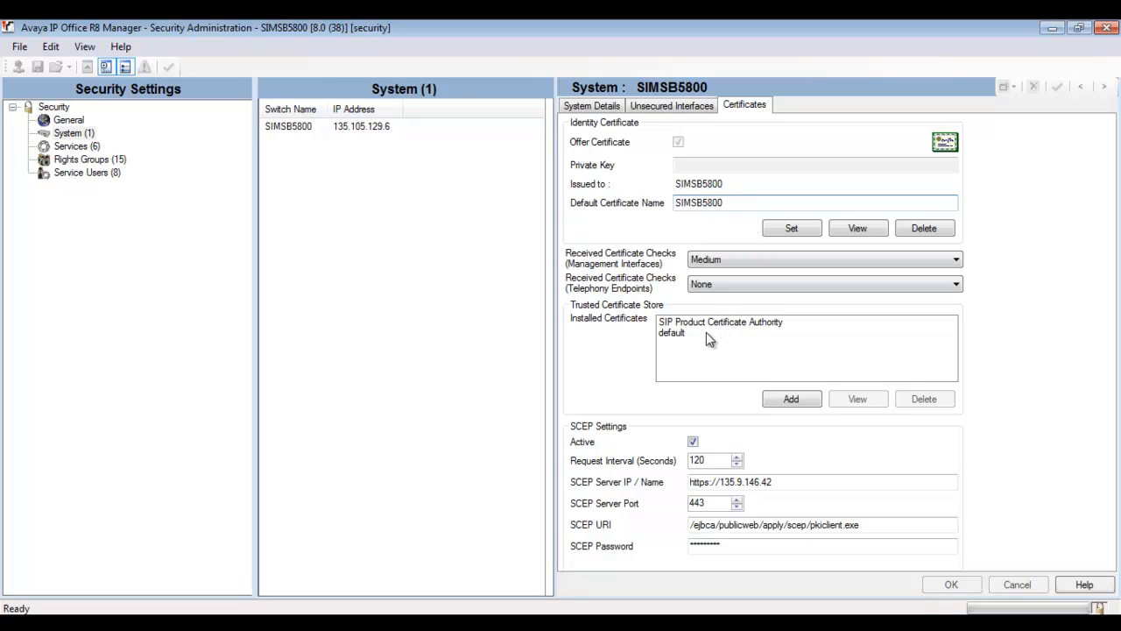
click(685, 336)
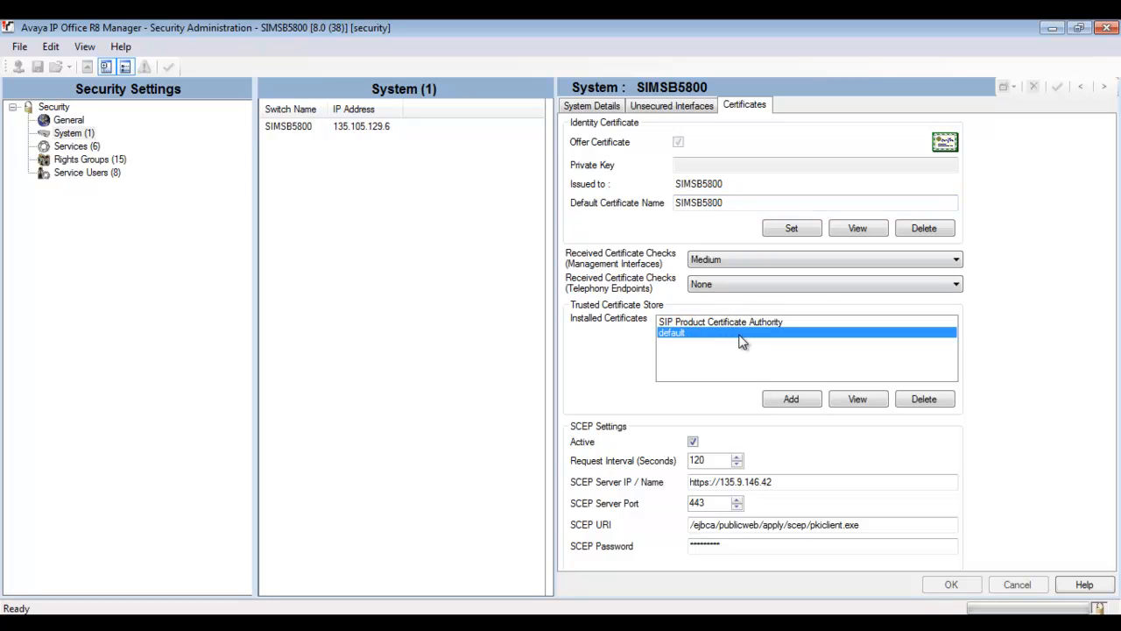
Step: Inspect the default trusted certificate's Issuer details, then close its information window
click(858, 397)
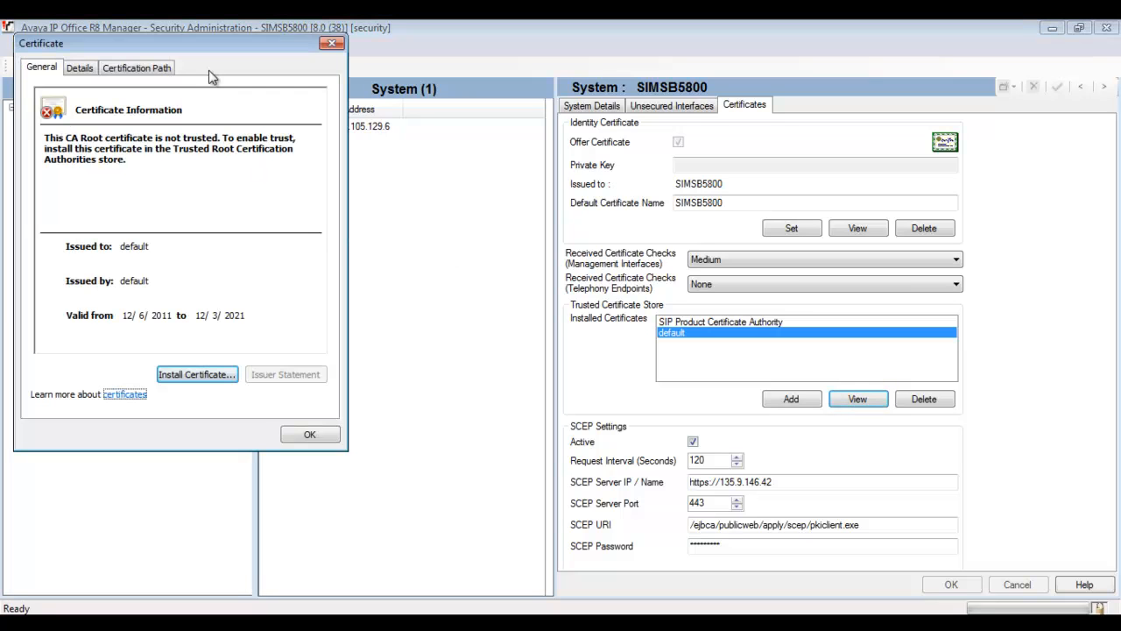
drag(237, 50, 528, 137)
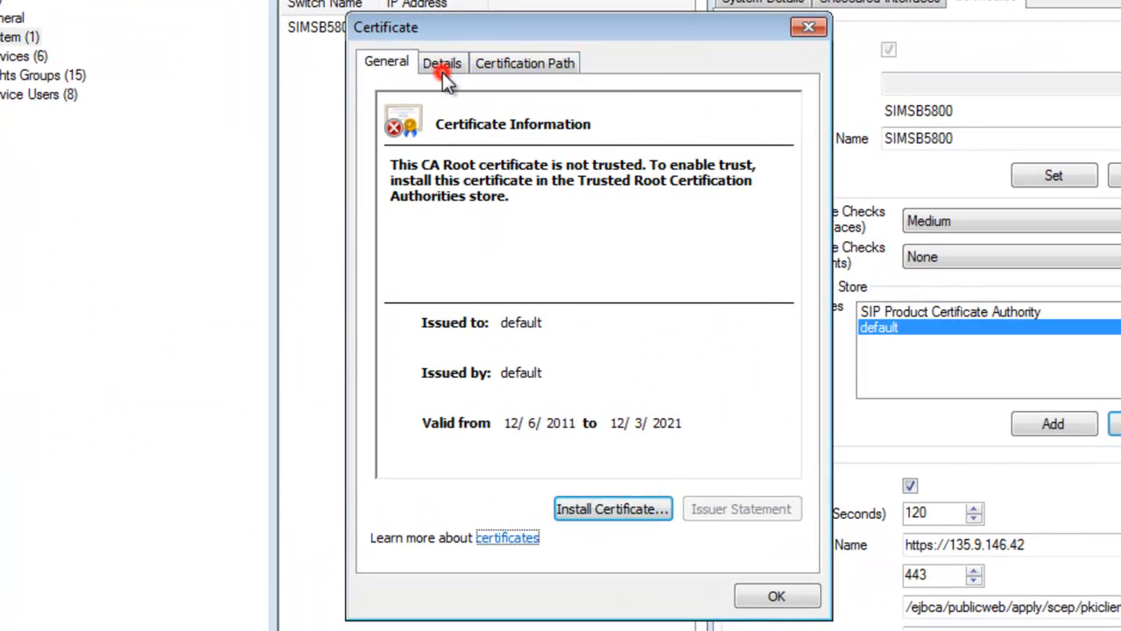
click(411, 101)
click(642, 256)
click(473, 379)
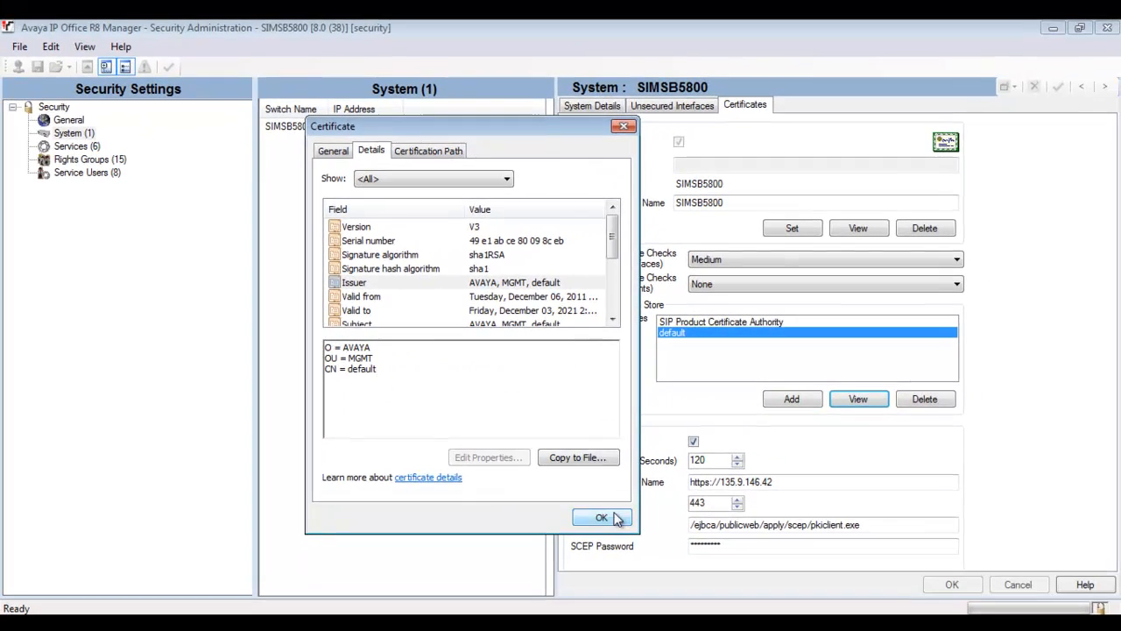
click(776, 595)
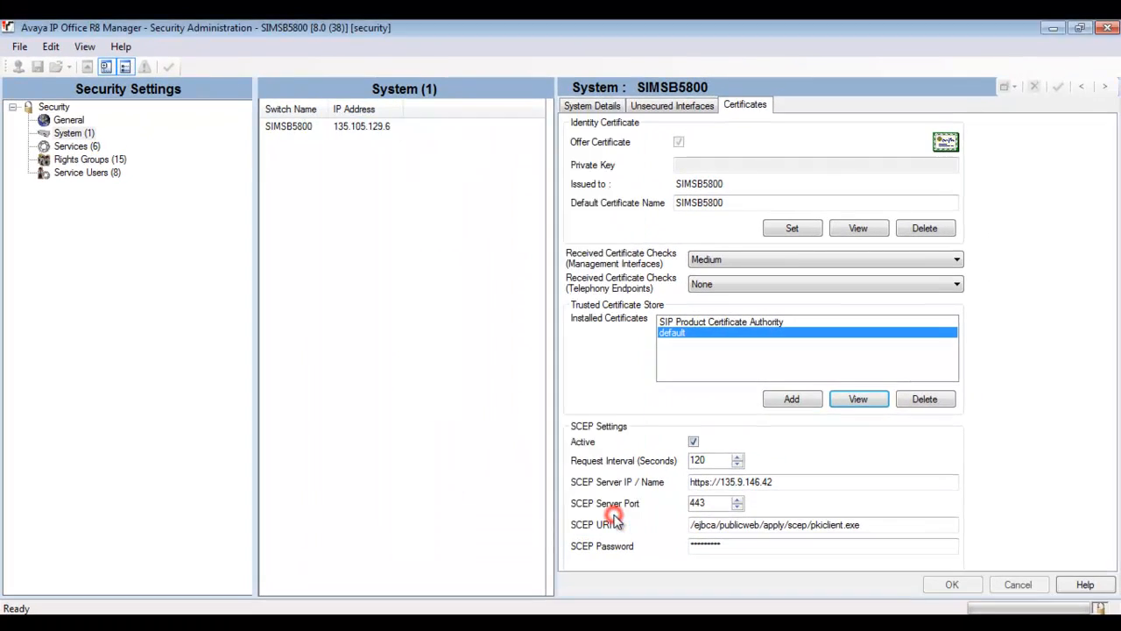
Step: Review the SCEP Active, server IP address and password settings
click(721, 438)
click(783, 477)
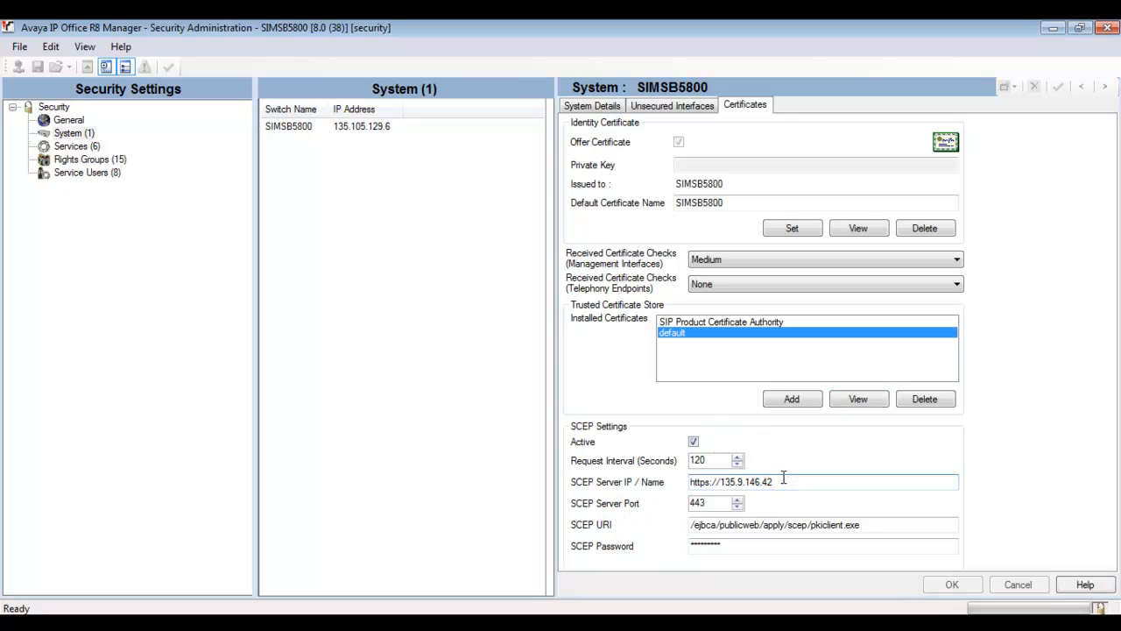
click(740, 540)
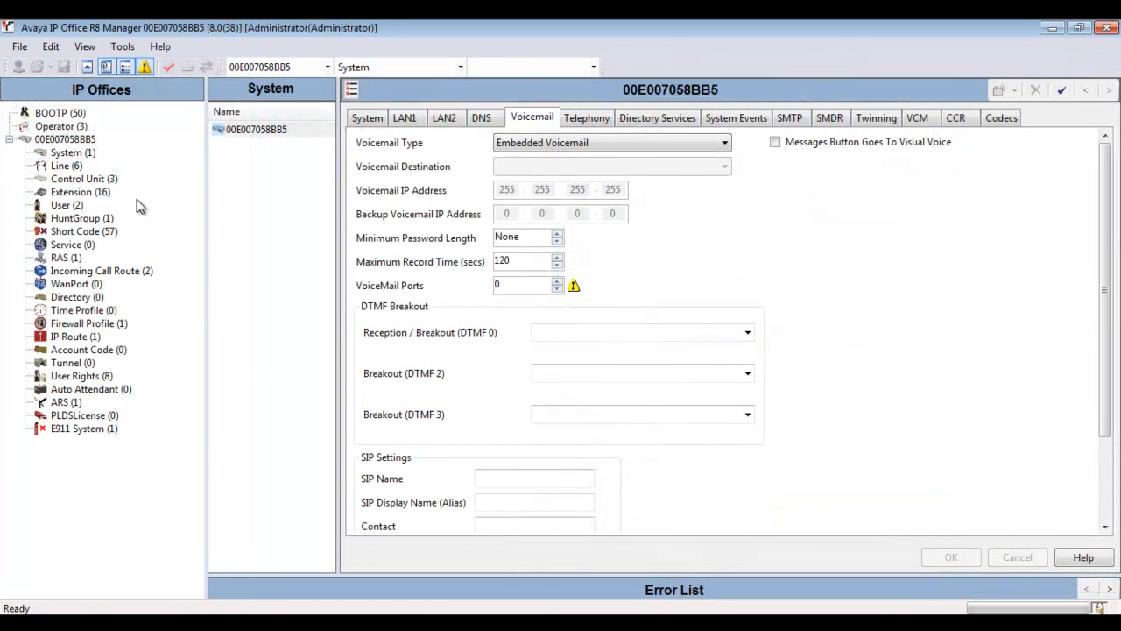
Step: Launch the Initial Installation Utility via File > Advanced for system 00E007058BB5
click(20, 49)
mouse_move(92, 199)
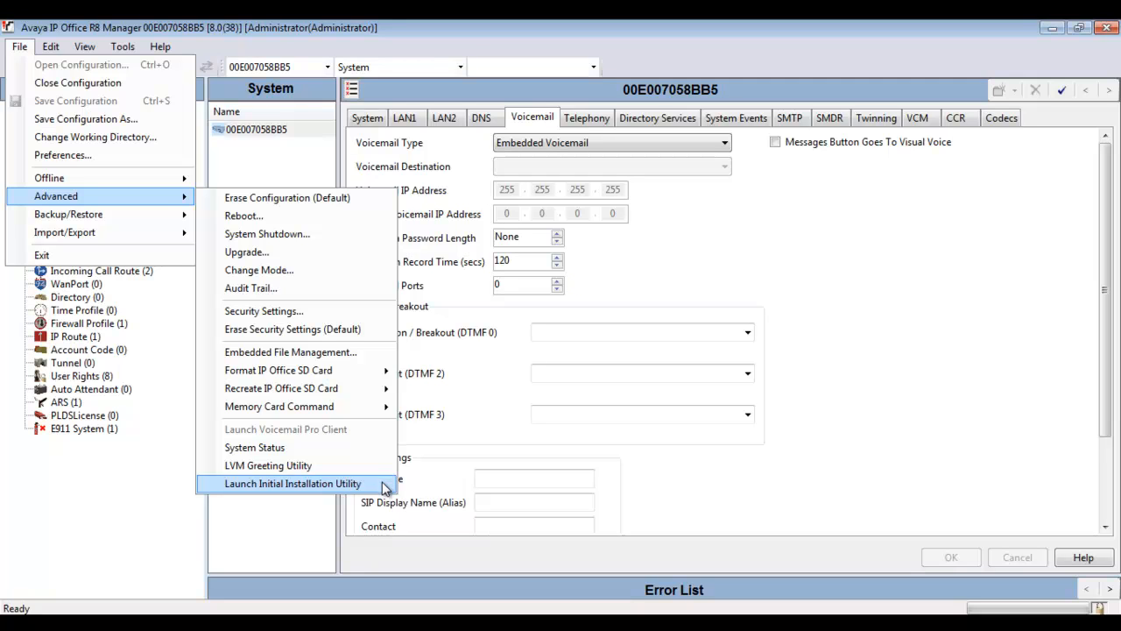
click(356, 487)
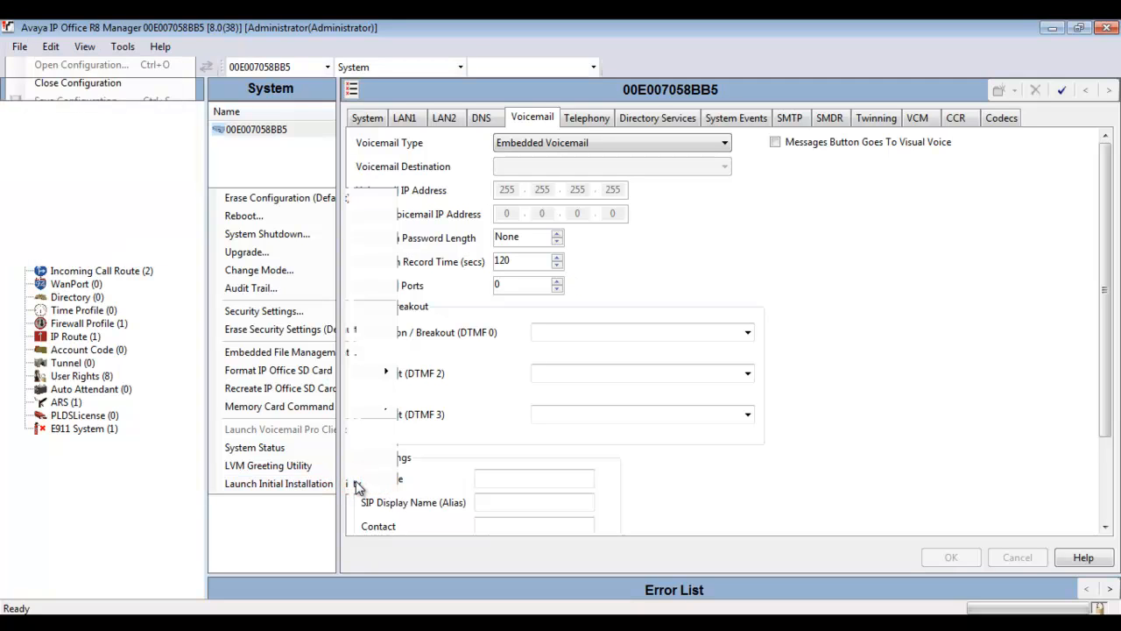